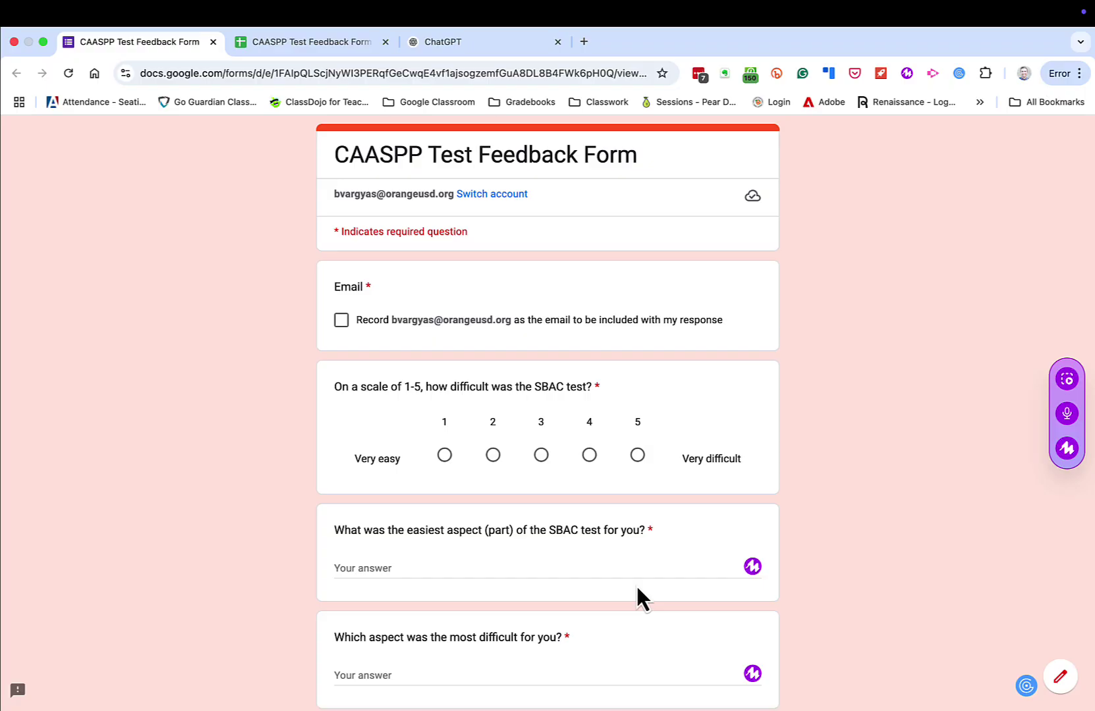
Review the questions on the CAASPP Test Feedback Form, from the difficulty rating through the final question on other thoughts
{"action": "scroll", "coordinate": [637, 587], "scroll_direction": "up", "scroll_amount": 5}
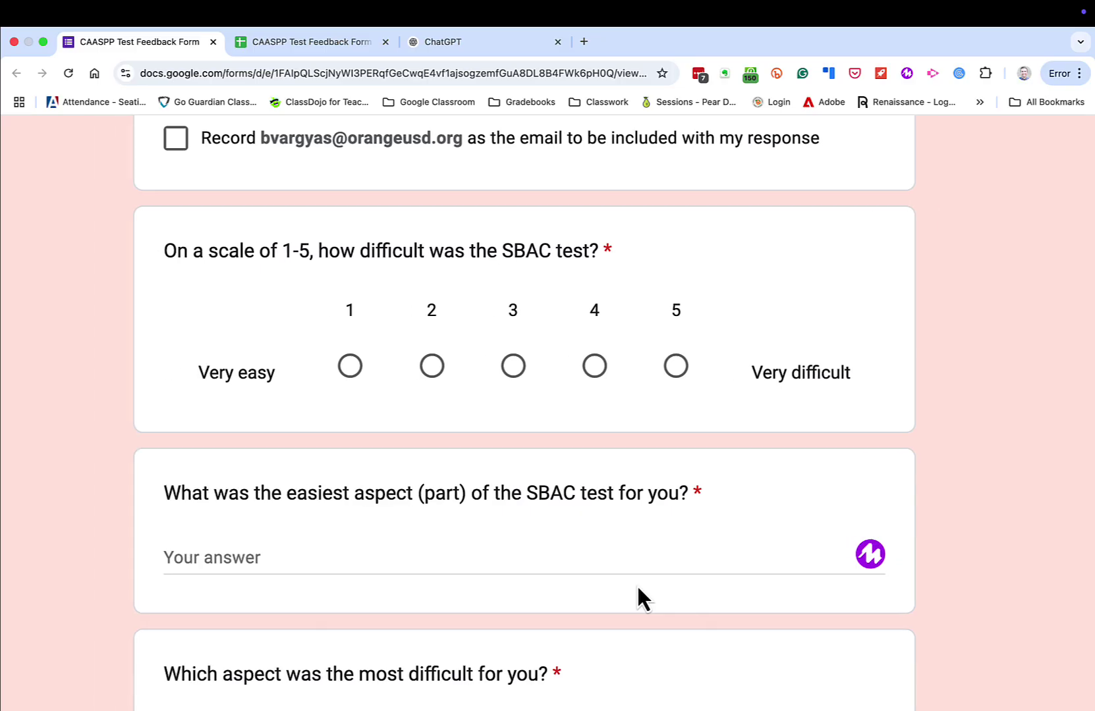
{"action": "scroll", "coordinate": [638, 588], "scroll_direction": "left", "scroll_amount": 1}
{"action": "scroll", "coordinate": [637, 589], "scroll_direction": "down", "scroll_amount": 5}
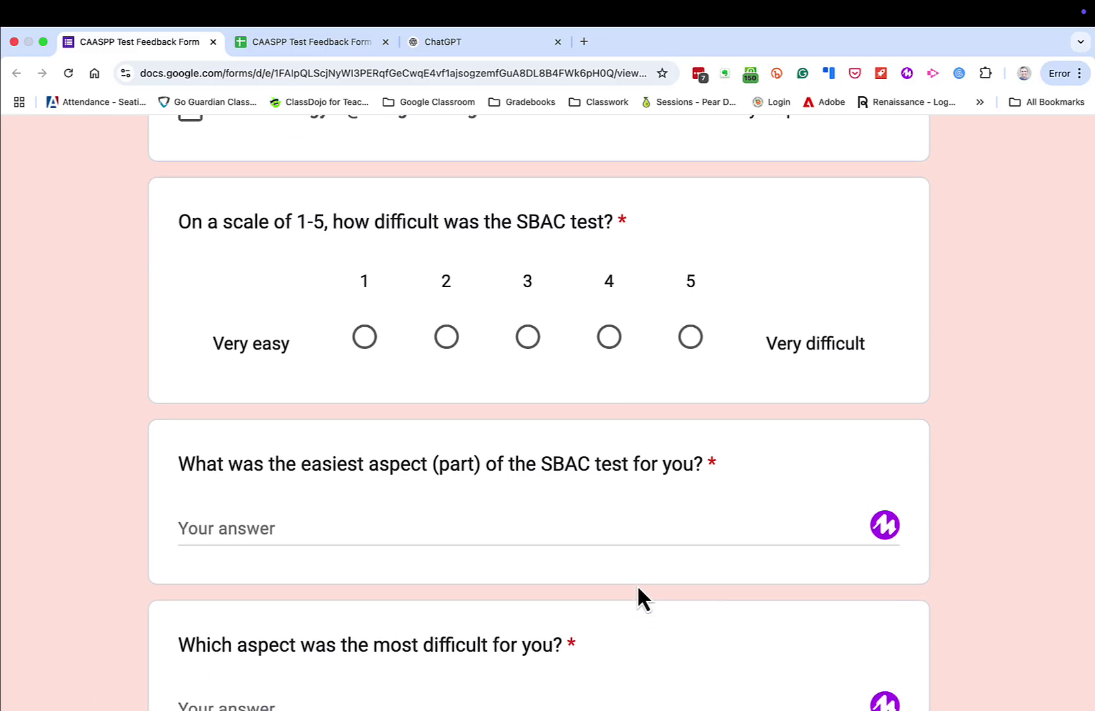
{"action": "scroll", "coordinate": [636, 584], "scroll_direction": "down", "scroll_amount": 8}
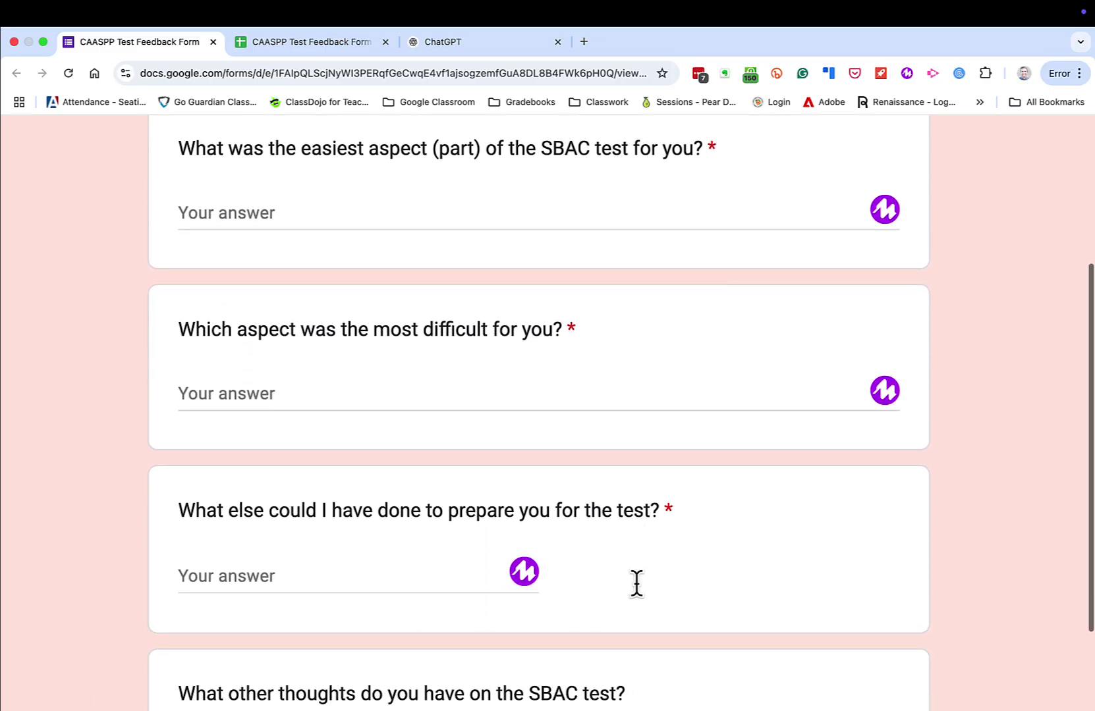
{"action": "scroll", "coordinate": [636, 583], "scroll_direction": "down", "scroll_amount": 4}
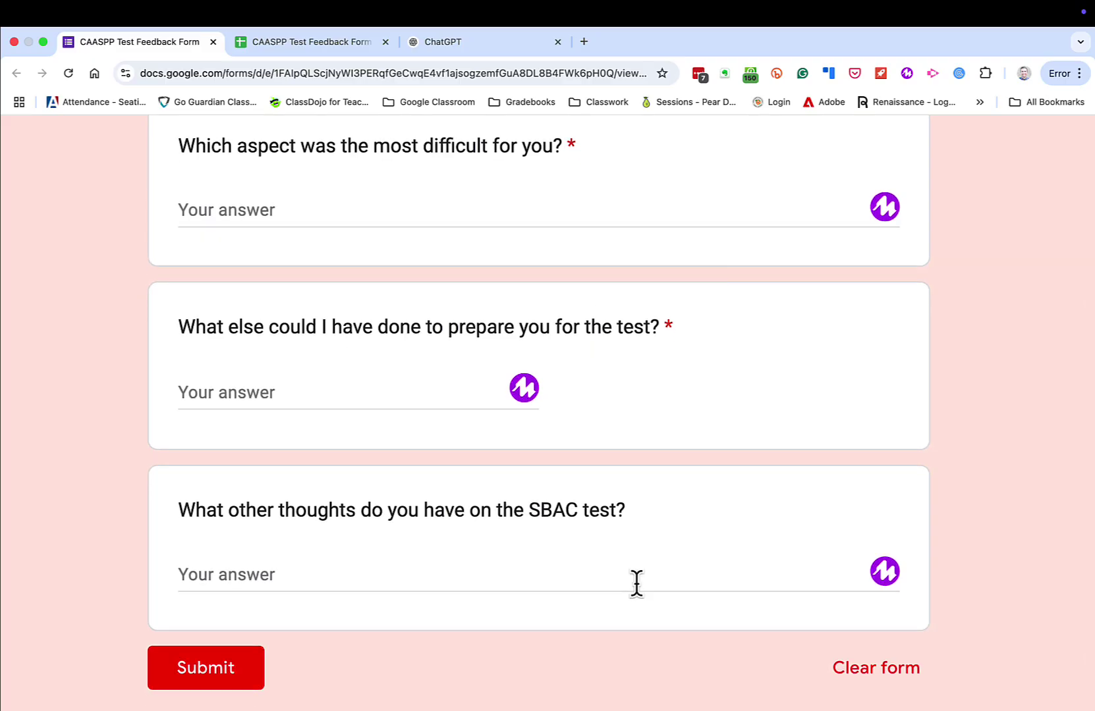
Switch to the form's responses spreadsheet and copy columns D through G, which hold the students' written answers
{"action": "key", "text": "ctrl+Tab"}
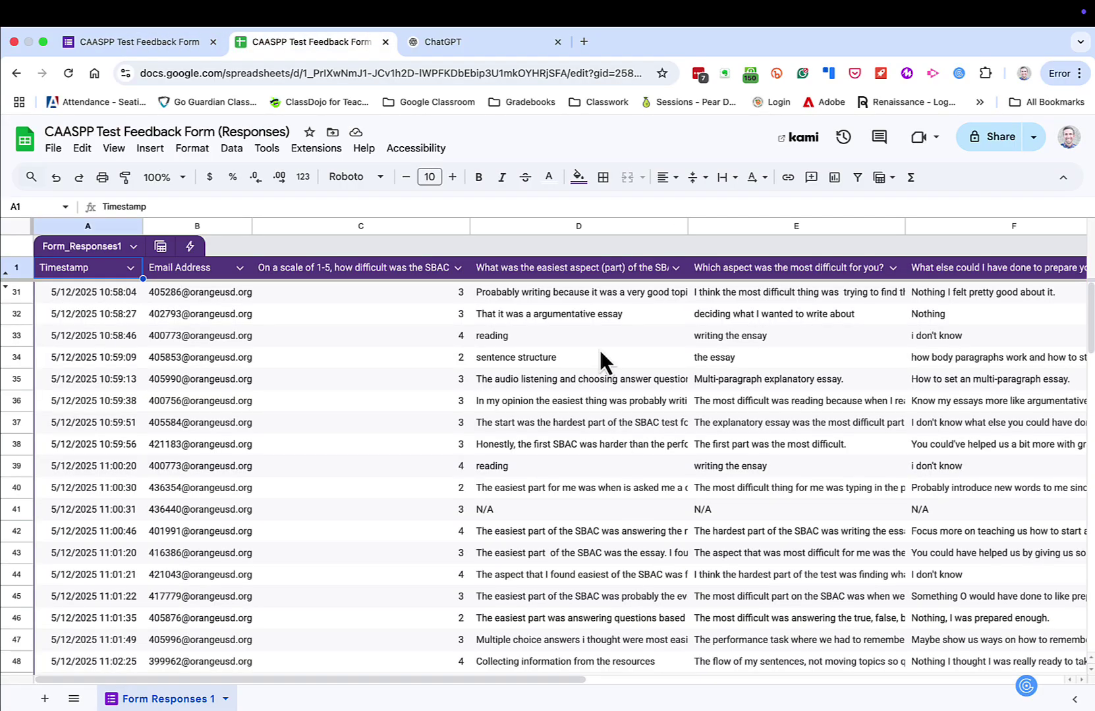
{"action": "left_click", "coordinate": [579, 230]}
{"action": "scroll", "coordinate": [579, 230], "scroll_direction": "right", "scroll_amount": 10}
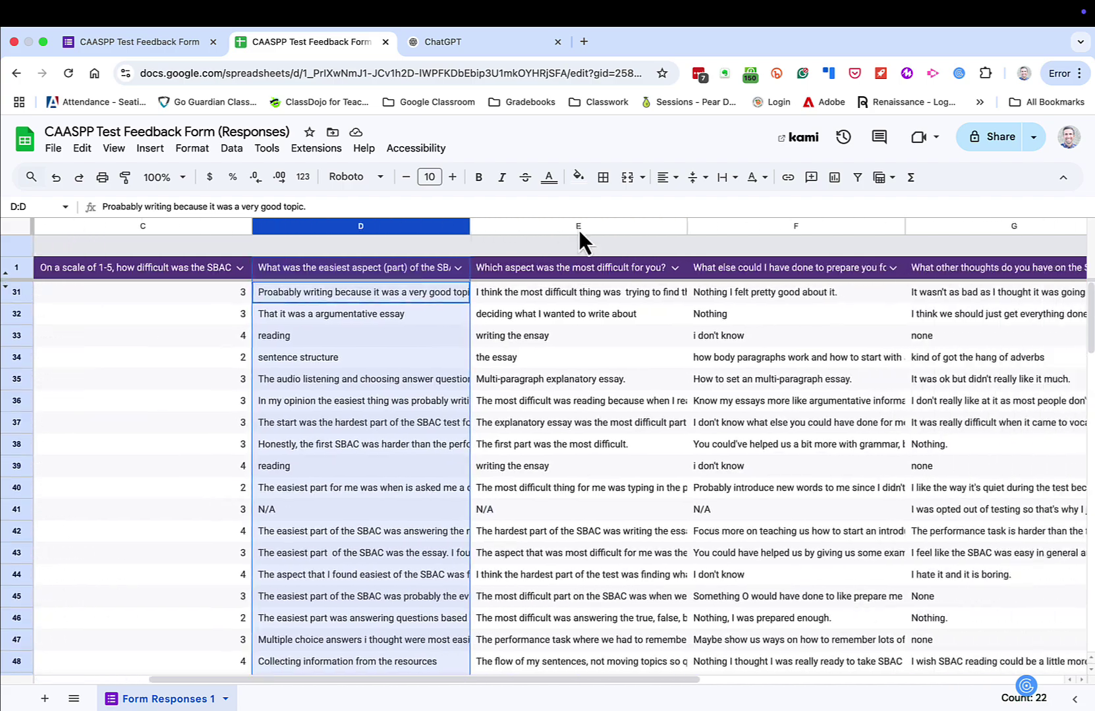
{"action": "left_click", "coordinate": [579, 230], "text": "shift"}
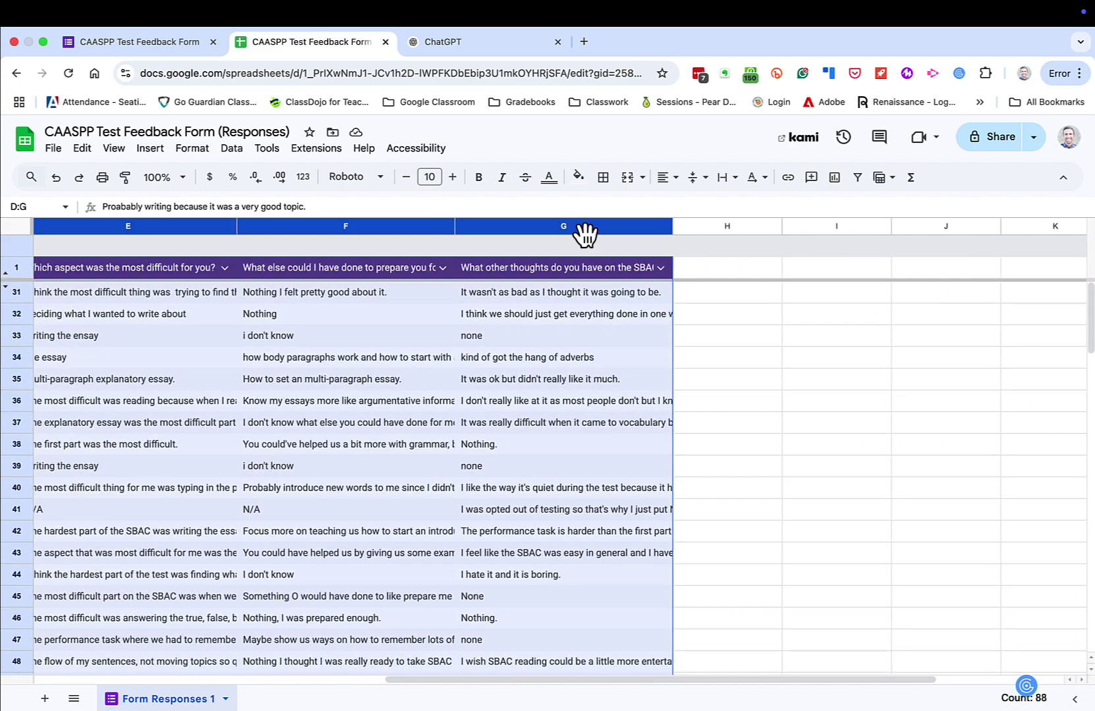
{"action": "scroll", "coordinate": [584, 232], "scroll_direction": "left", "scroll_amount": 10}
{"action": "left_click", "coordinate": [86, 148]}
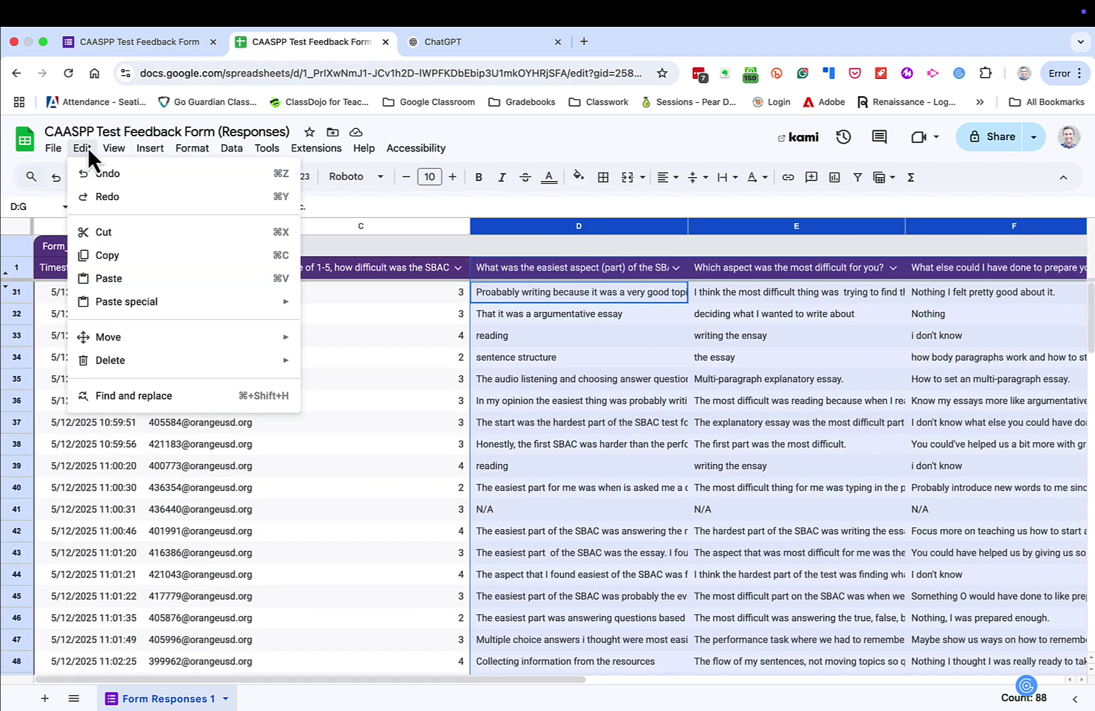
{"action": "left_click", "coordinate": [109, 257]}
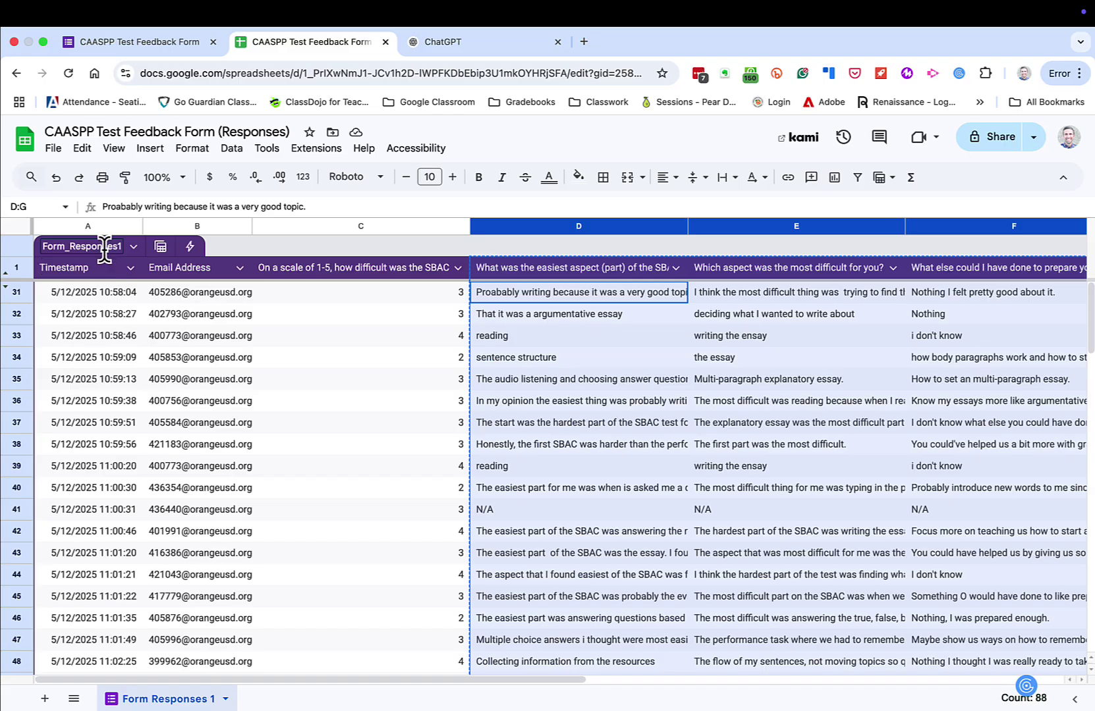
Switch to ChatGPT and paste the copied survey responses into the prompt of the new chat
{"action": "key", "text": "ctrl+Tab"}
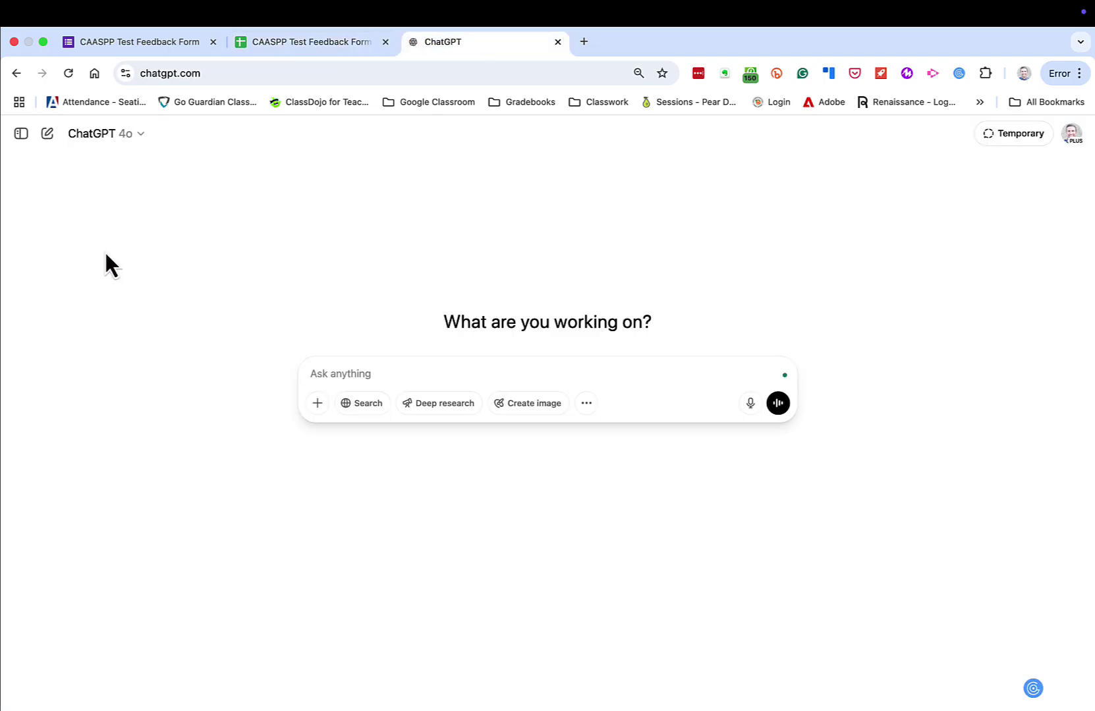
{"action": "right_click", "coordinate": [359, 375]}
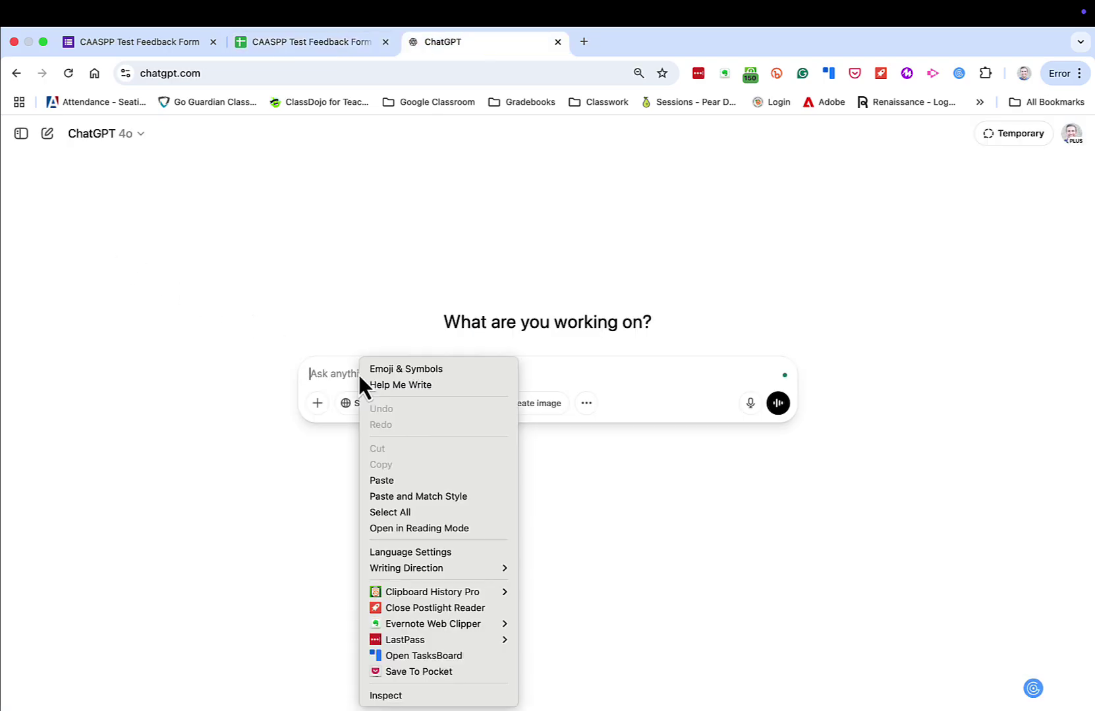
{"action": "left_click", "coordinate": [373, 487]}
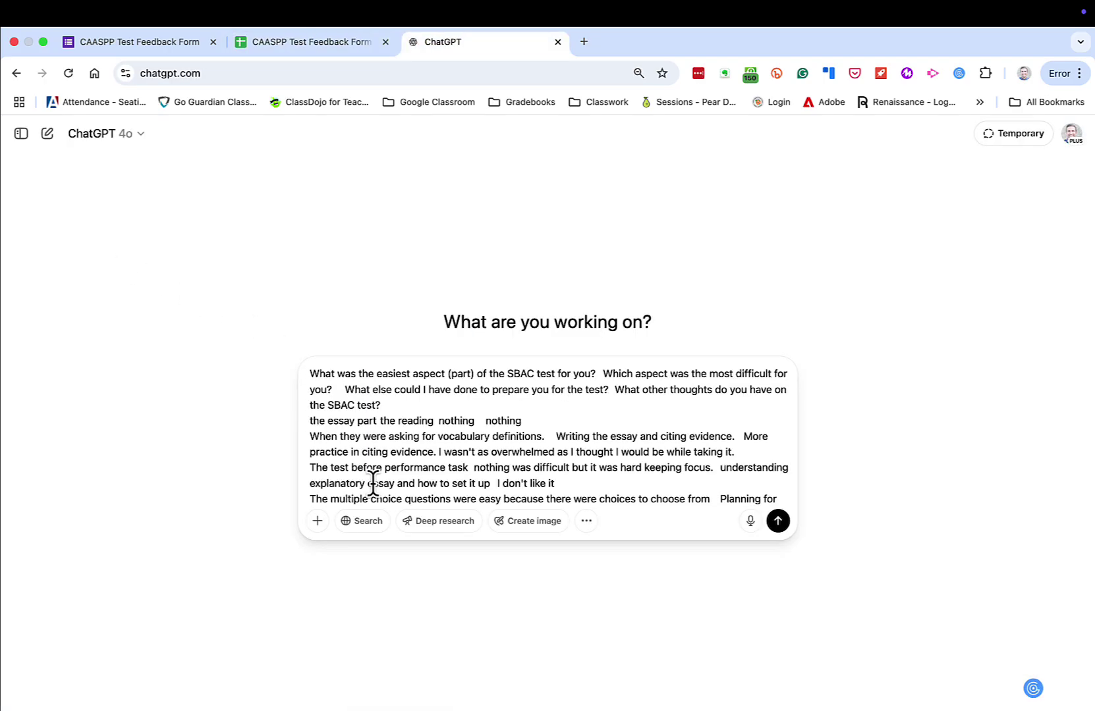
Above the pasted data, write "Can you give me the five biggest takeaways from this set of data about students taking the CAASPP test" and submit it
{"action": "left_click", "coordinate": [308, 374]}
{"action": "key", "text": "shift+Return"}
{"action": "key", "text": "shift+Return"}
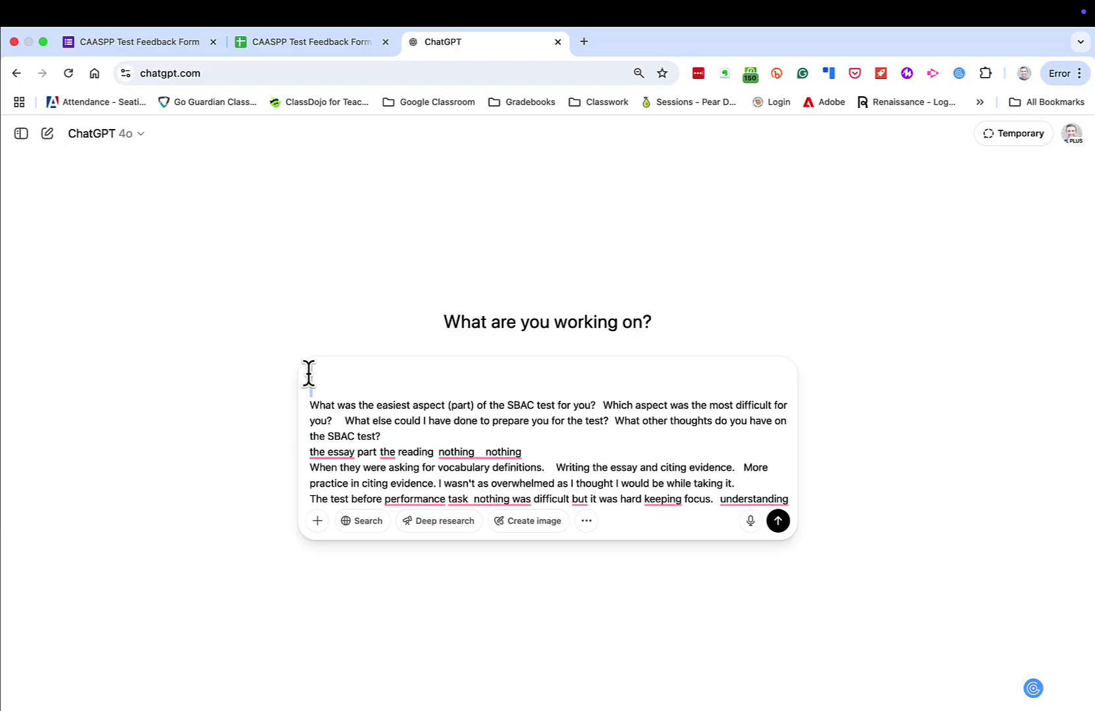
{"action": "left_click", "coordinate": [308, 374]}
{"action": "type", "text": "Can you give me the five biggest tak"}
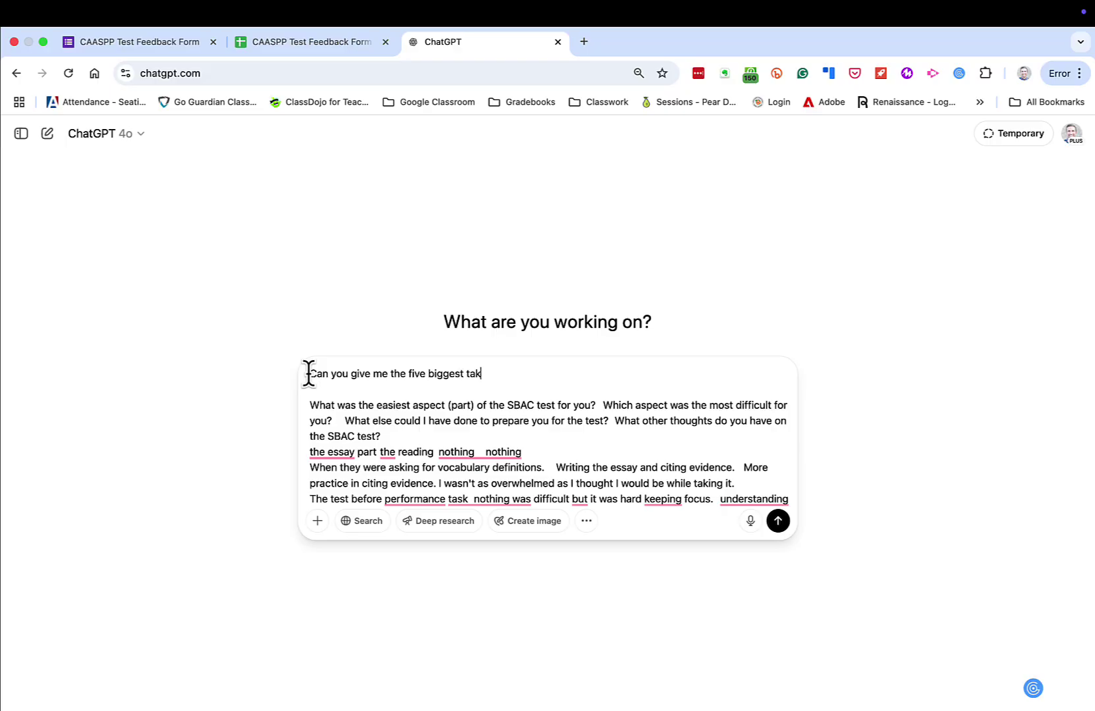
{"action": "type", "text": "eaways from this set of data abo"}
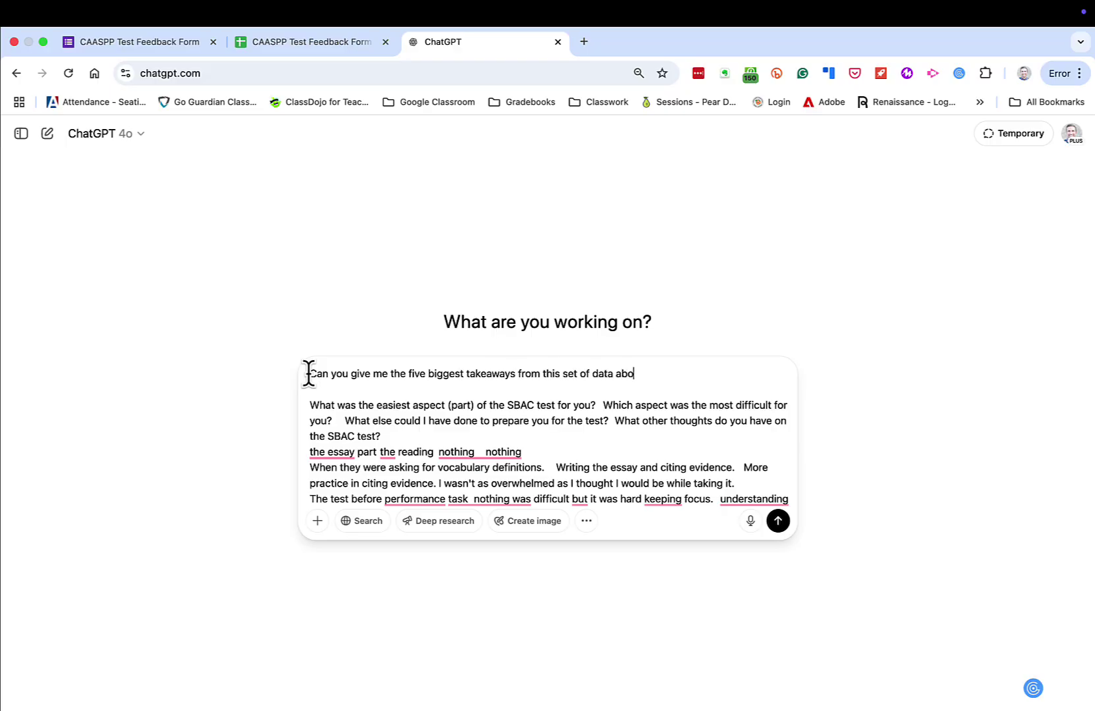
{"action": "type", "text": "ut students taking the CA  What was the easiest aspect (part) of the S"}
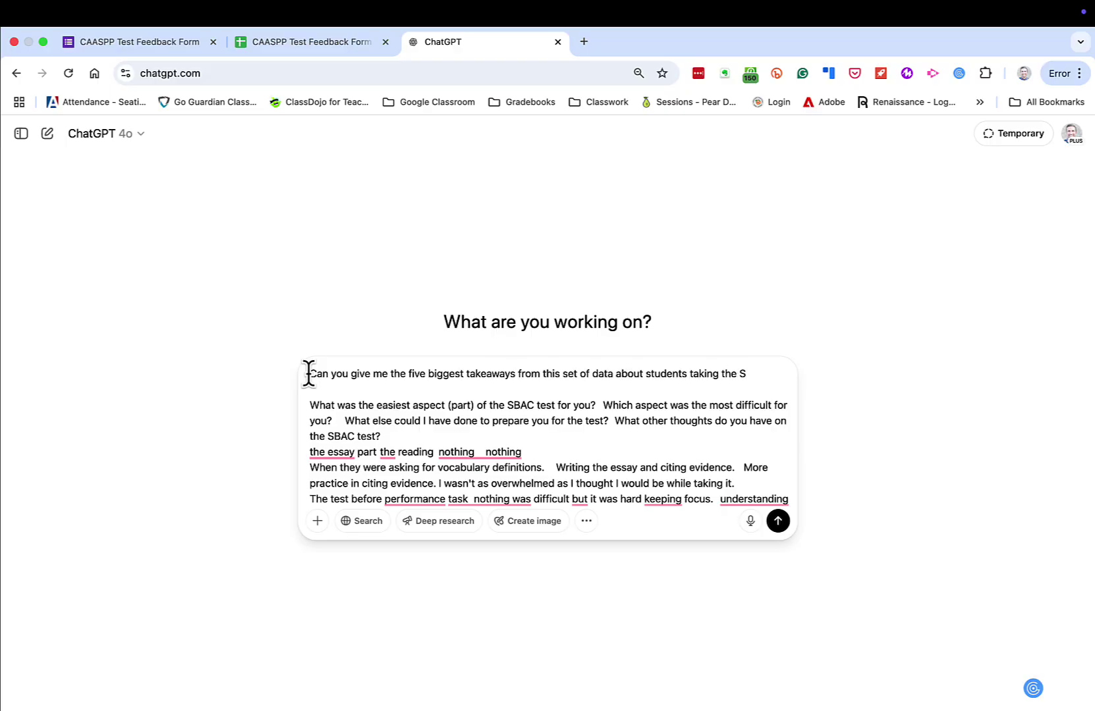
{"action": "key", "text": "BackSpace"}
{"action": "type", "text": "CAASPP?"}
{"action": "key", "text": "shift+Return"}
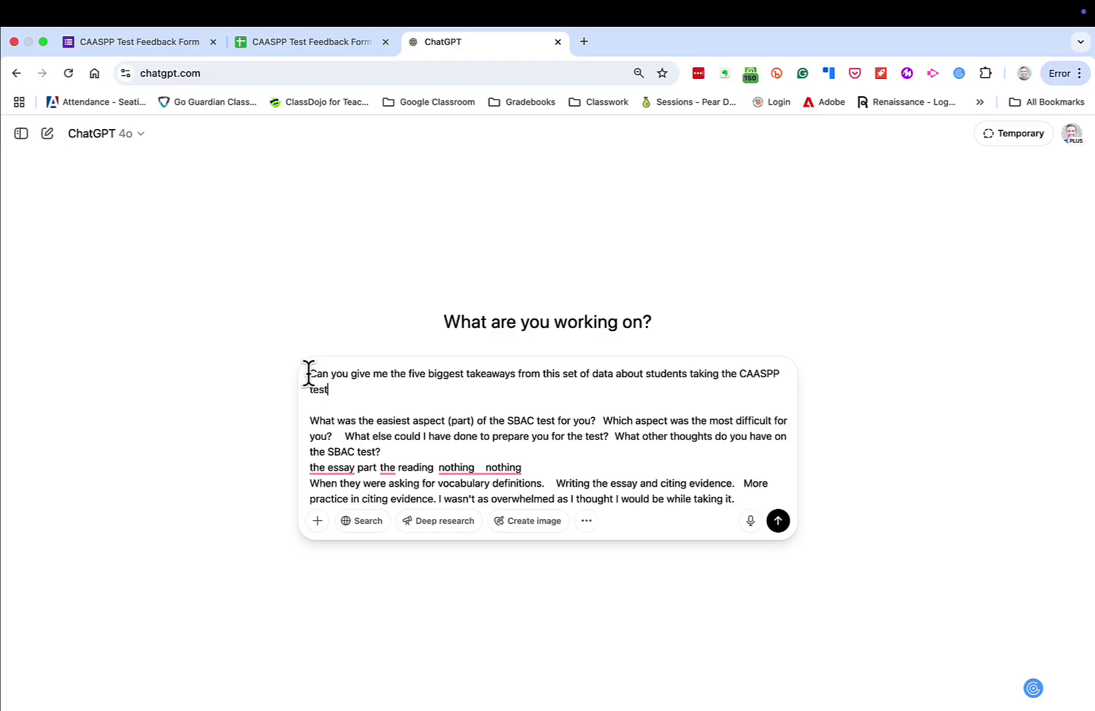
{"action": "key", "text": "Return"}
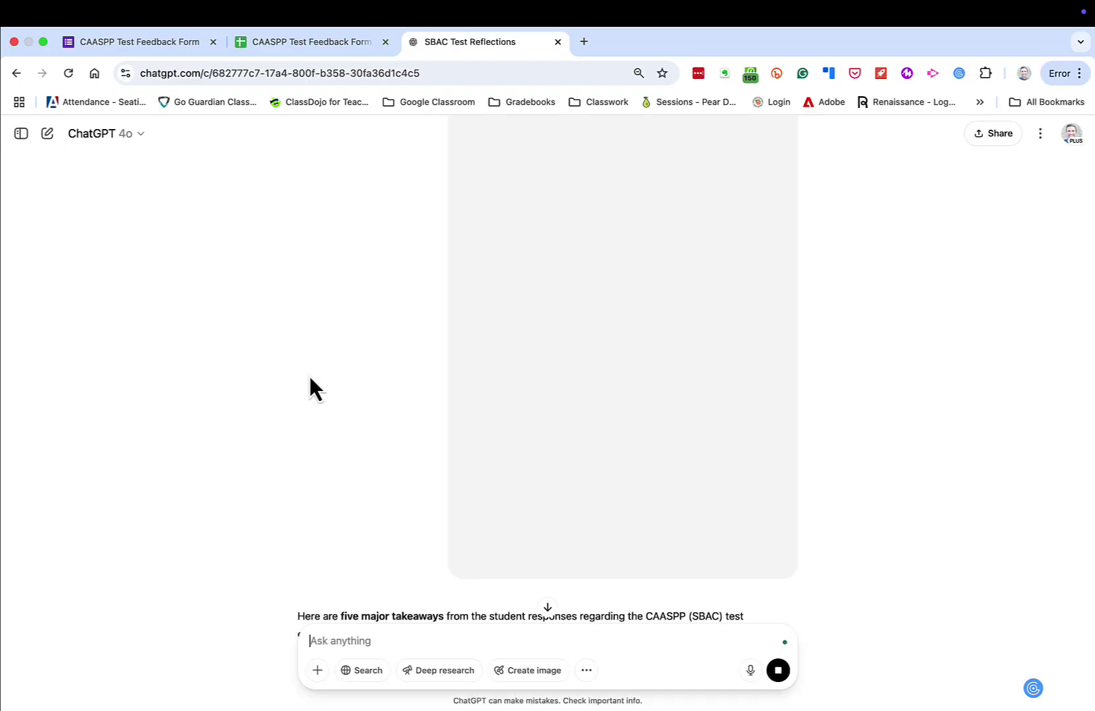
Read through the generated list of five major takeaways, down to the closing follow-up suggestion
{"action": "scroll", "coordinate": [277, 436], "scroll_direction": "down", "scroll_amount": 5}
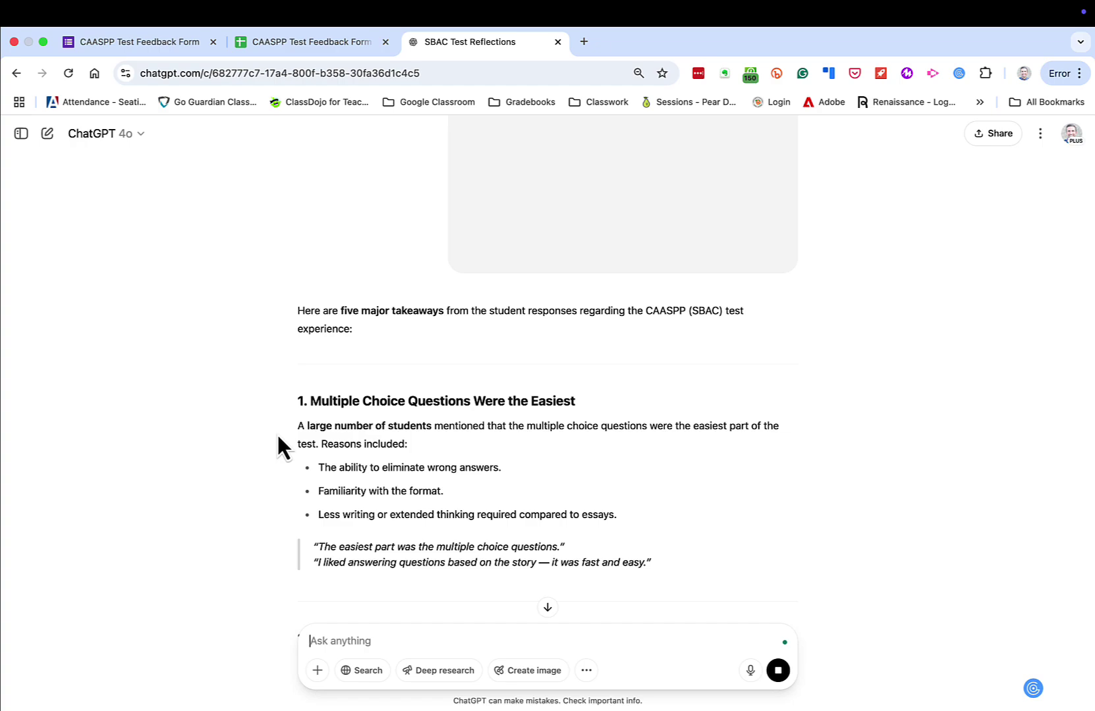
{"action": "scroll", "coordinate": [278, 437], "scroll_direction": "down", "scroll_amount": 3}
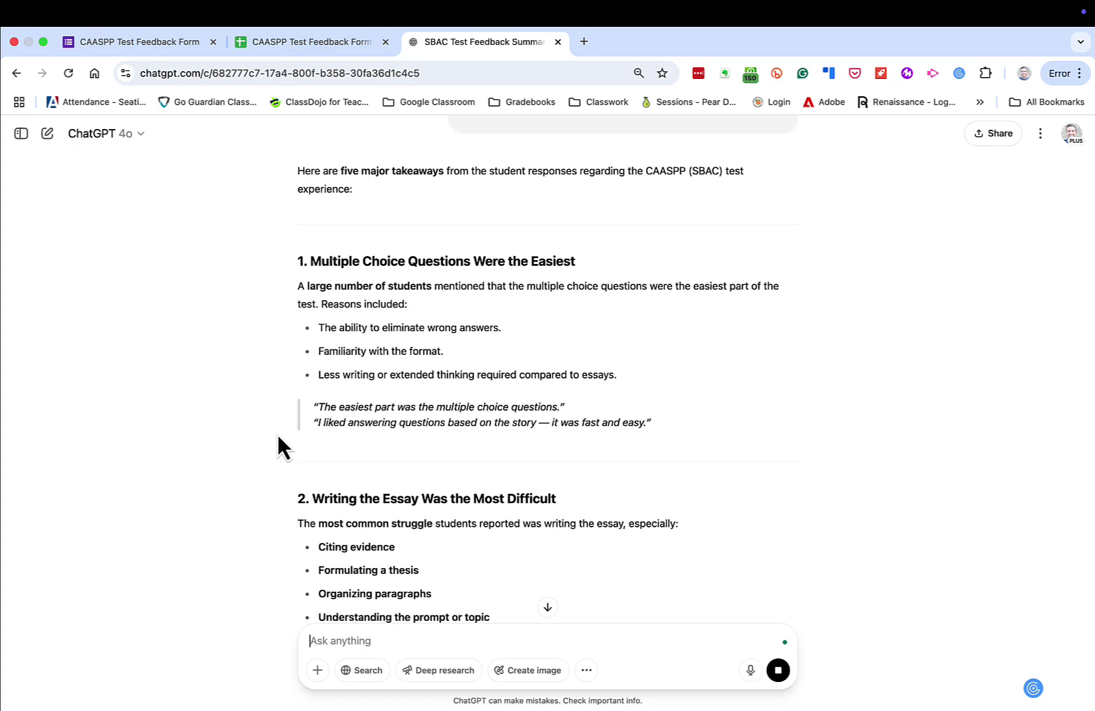
{"action": "scroll", "coordinate": [277, 436], "scroll_direction": "down", "scroll_amount": 1}
{"action": "scroll", "coordinate": [277, 446], "scroll_direction": "down", "scroll_amount": 2}
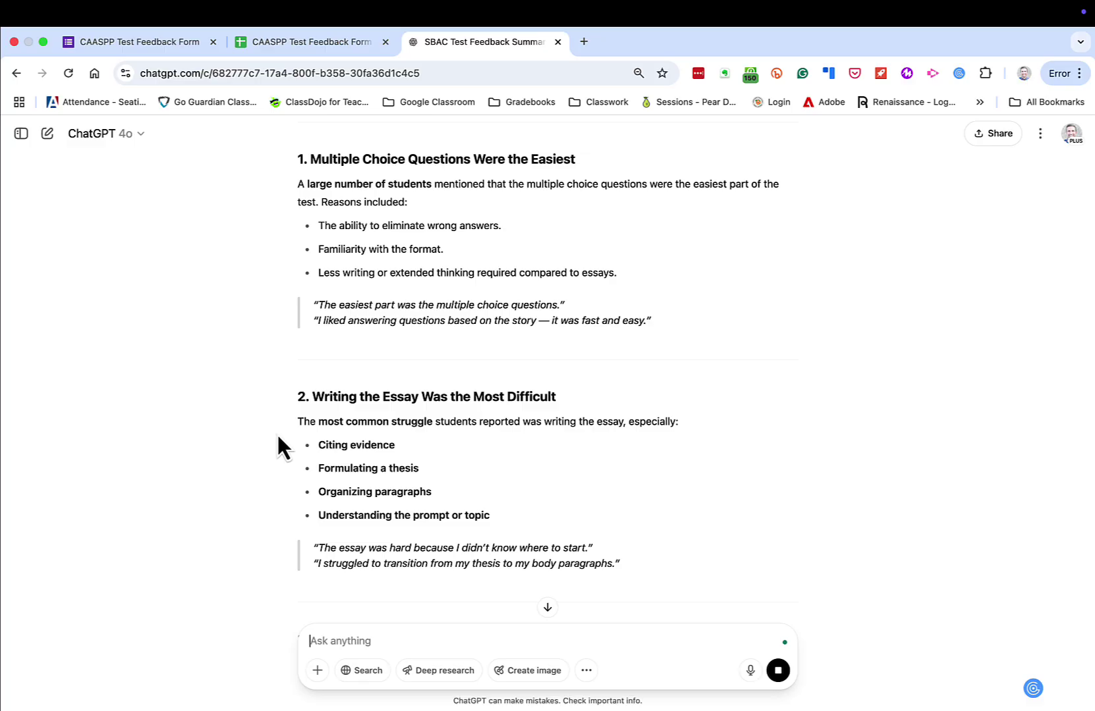
{"action": "scroll", "coordinate": [277, 446], "scroll_direction": "down", "scroll_amount": 3}
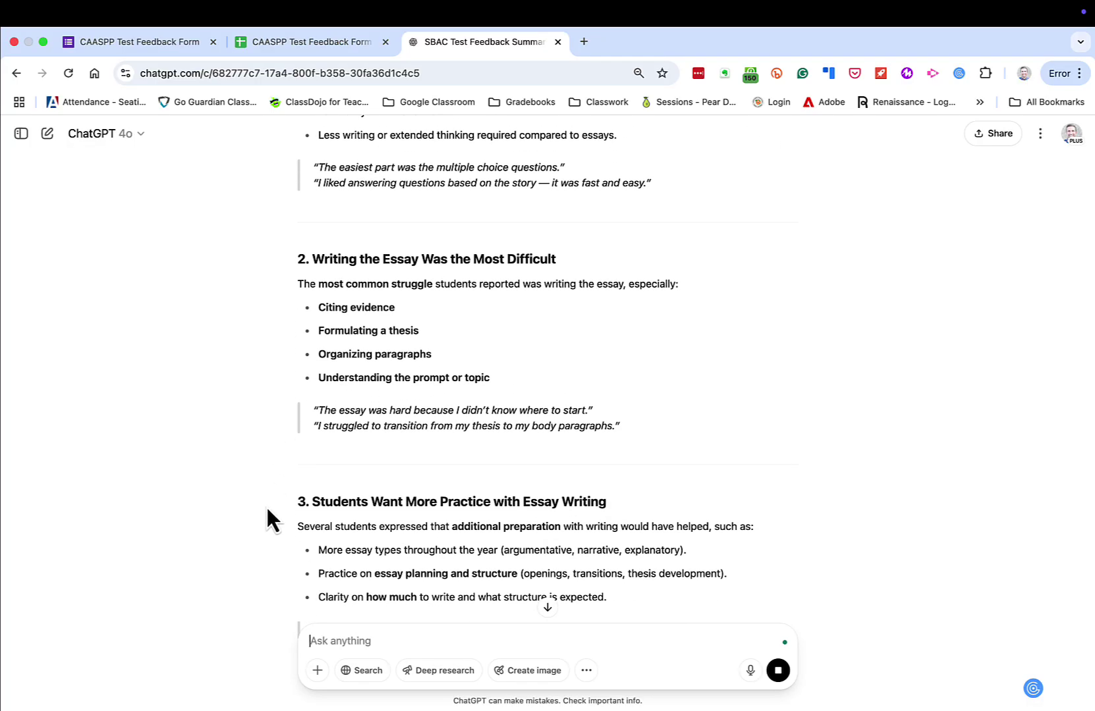
{"action": "scroll", "coordinate": [266, 509], "scroll_direction": "down", "scroll_amount": 2}
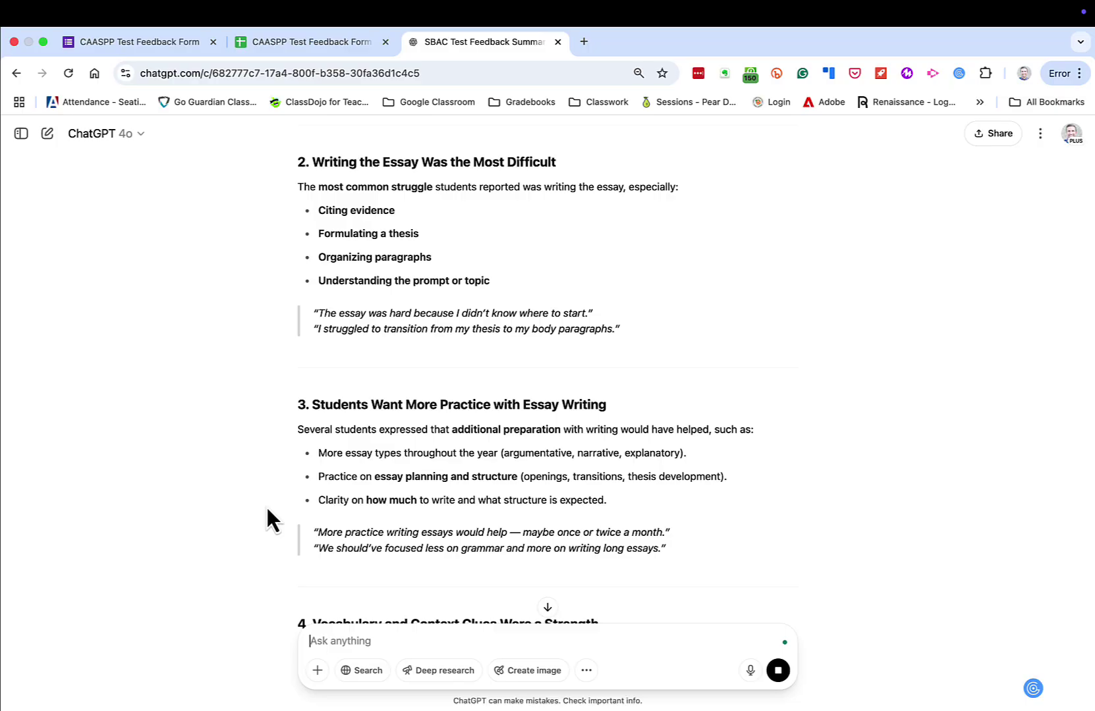
{"action": "scroll", "coordinate": [272, 505], "scroll_direction": "down", "scroll_amount": 1}
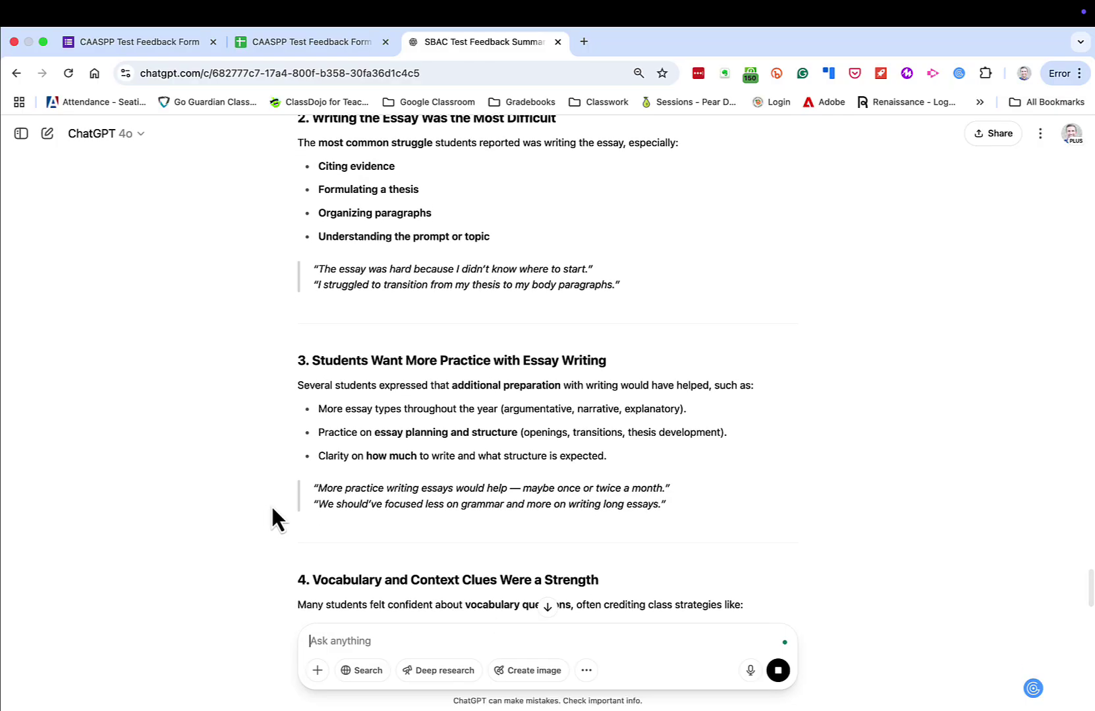
{"action": "scroll", "coordinate": [272, 508], "scroll_direction": "down", "scroll_amount": 3}
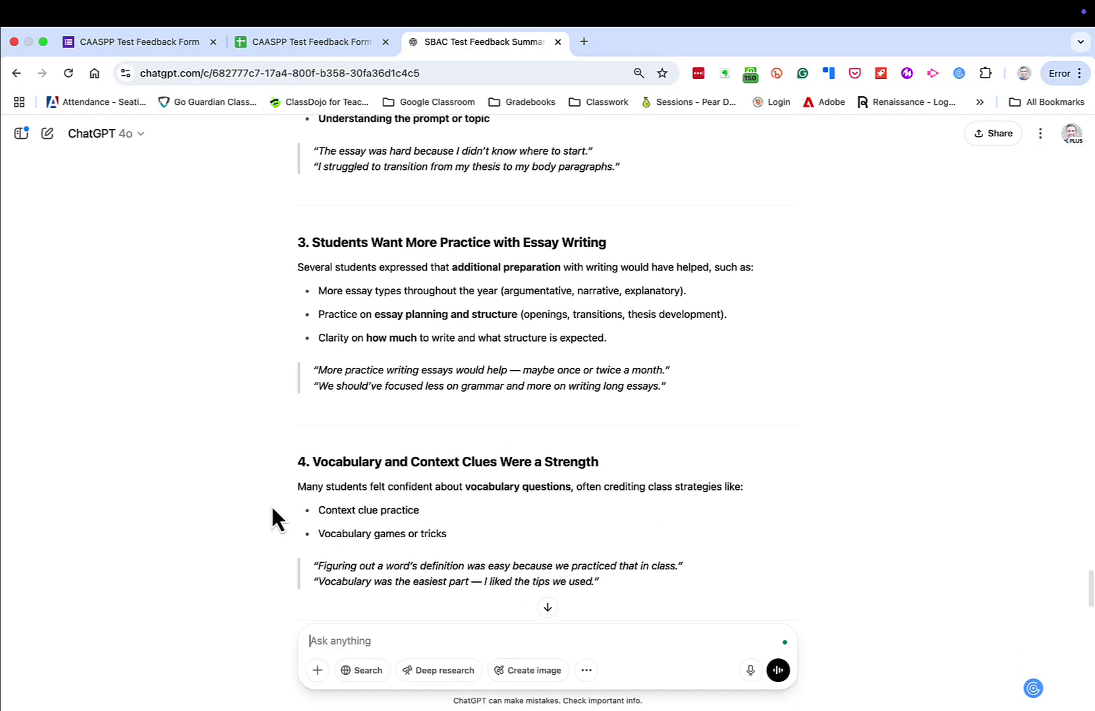
{"action": "scroll", "coordinate": [272, 508], "scroll_direction": "down", "scroll_amount": 3}
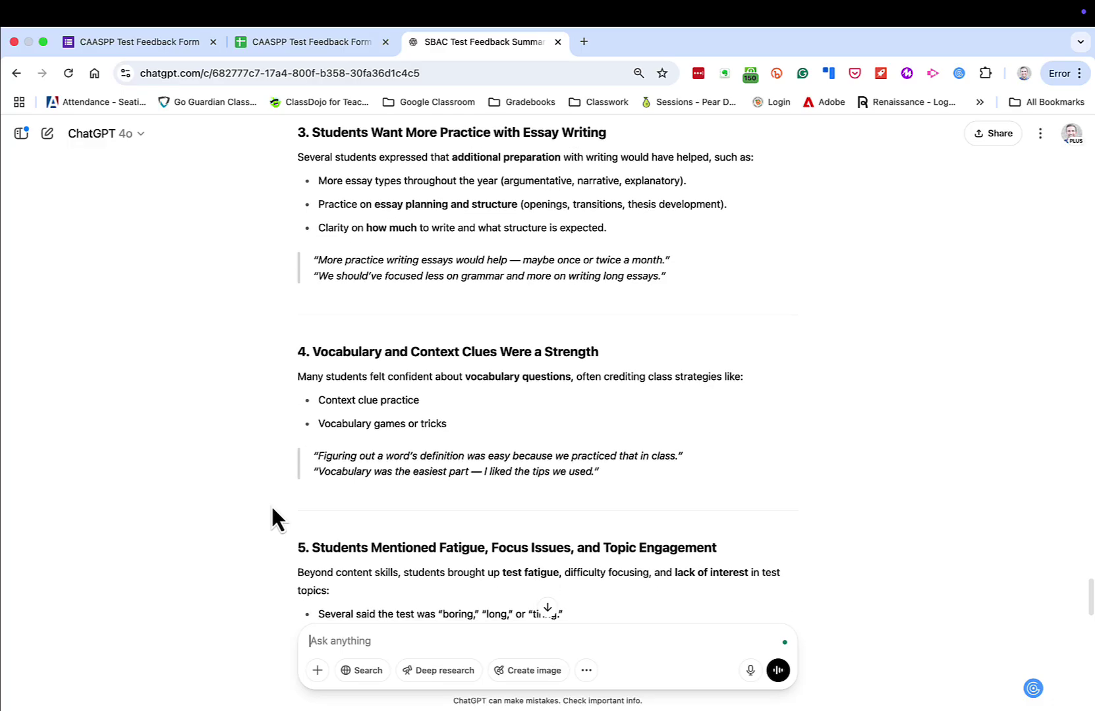
{"action": "scroll", "coordinate": [272, 508], "scroll_direction": "down", "scroll_amount": 1}
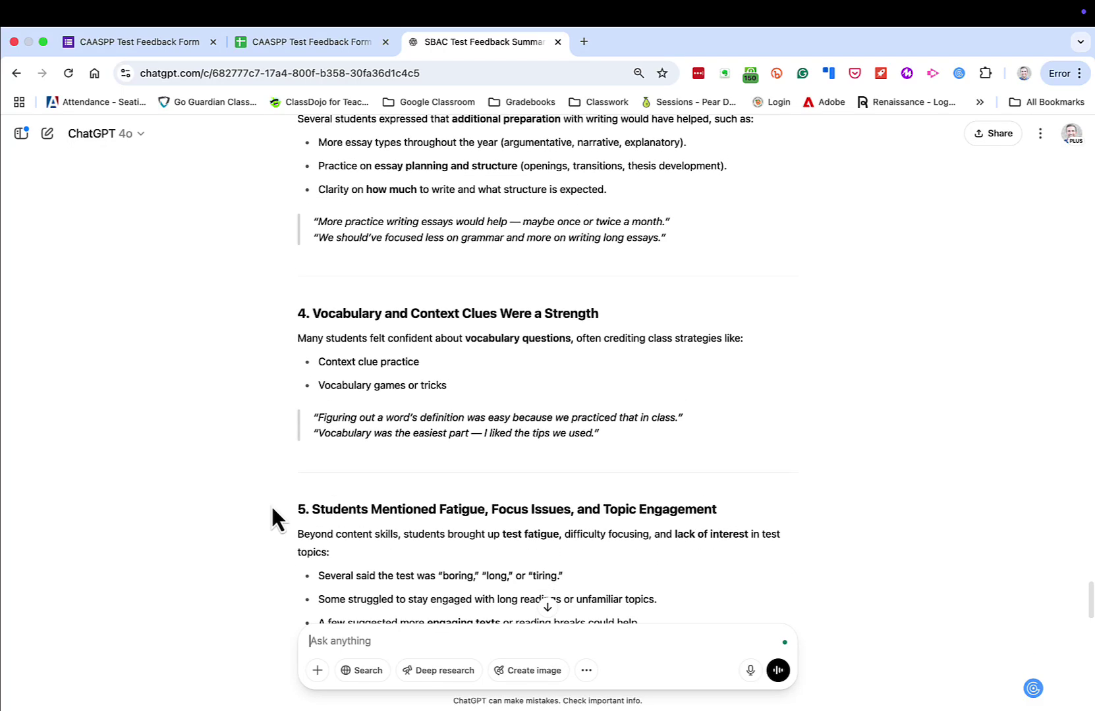
{"action": "scroll", "coordinate": [272, 511], "scroll_direction": "down", "scroll_amount": 3}
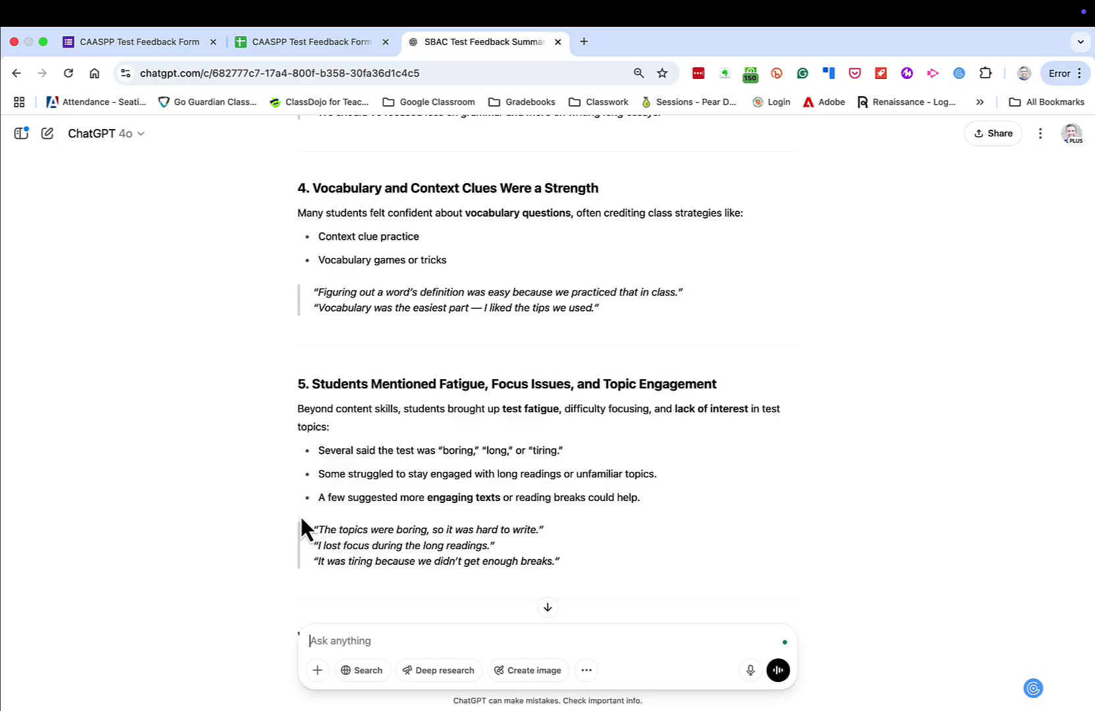
{"action": "scroll", "coordinate": [302, 521], "scroll_direction": "down", "scroll_amount": 1}
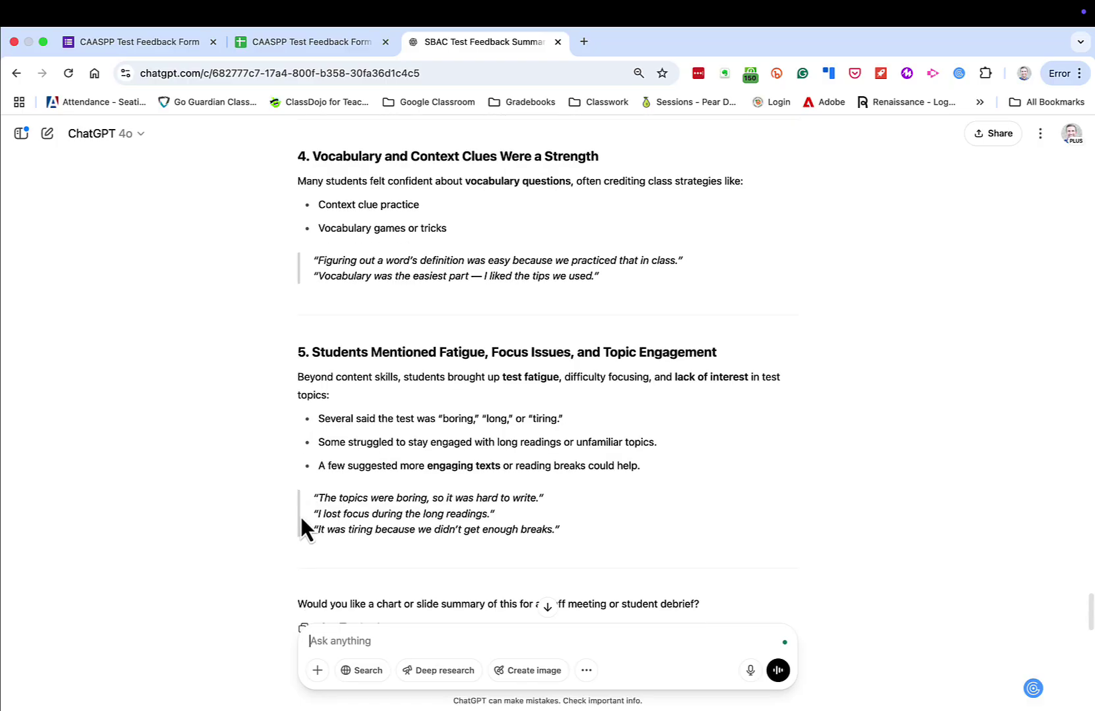
{"action": "scroll", "coordinate": [301, 527], "scroll_direction": "down", "scroll_amount": 3}
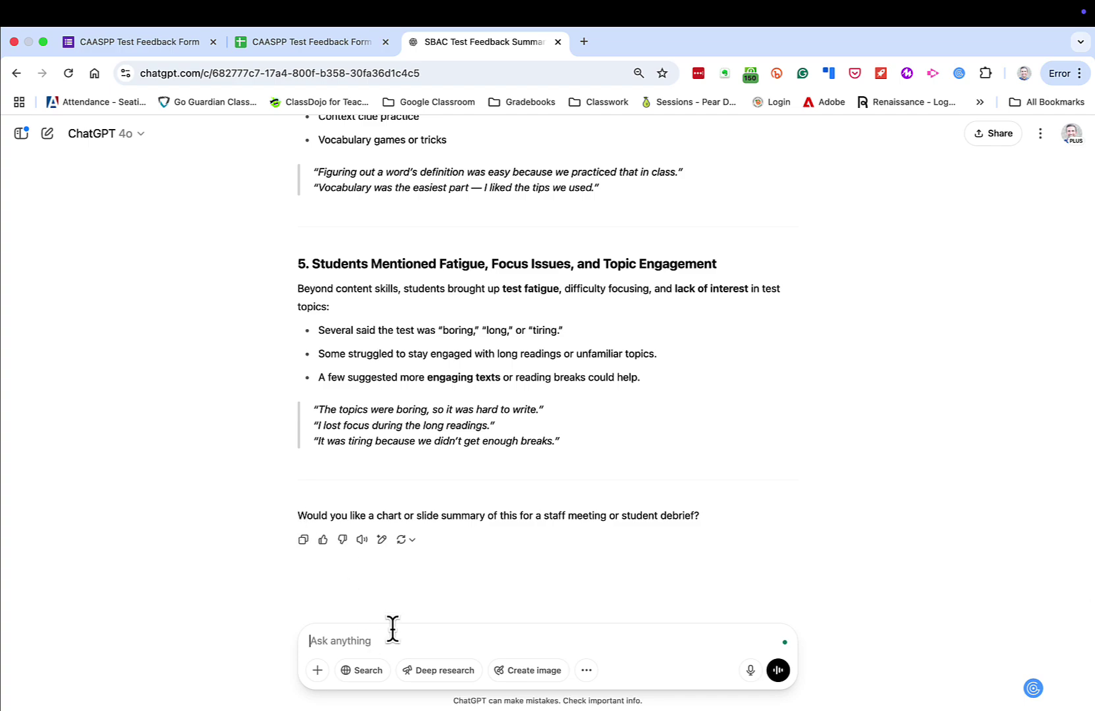
Submit the follow-up question "What are some quotes that stuck out?" and read through the quotes in the reply
{"action": "type", "text": "What are some quotes that stuck out"}
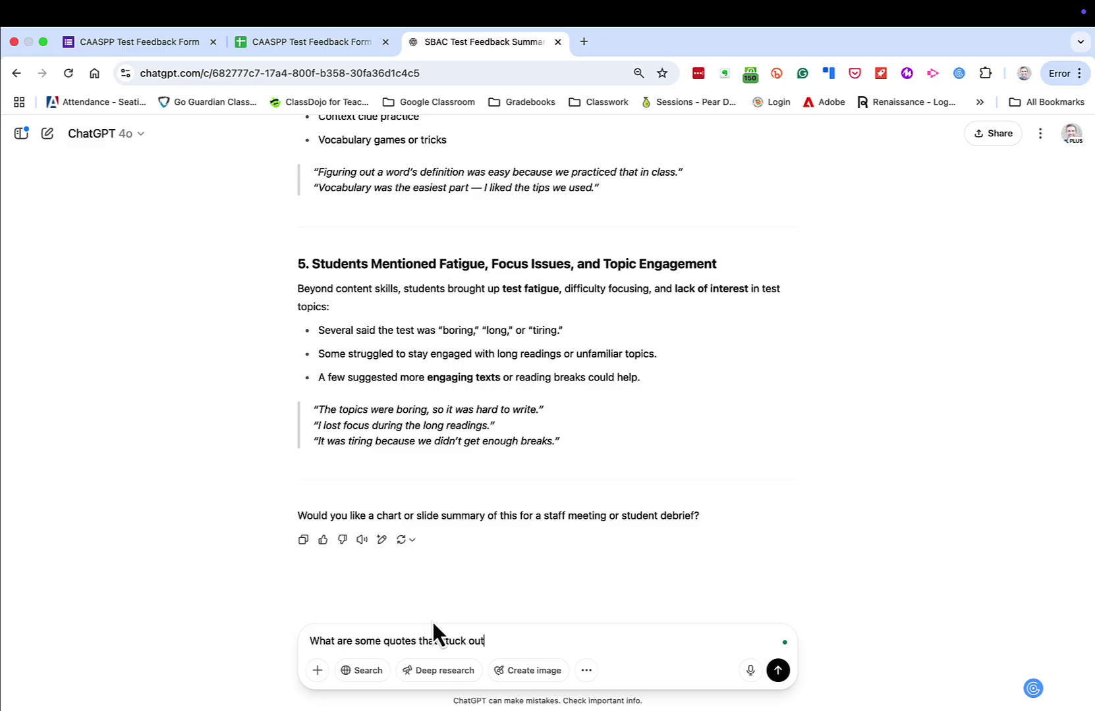
{"action": "type", "text": "?"}
{"action": "key", "text": "Return"}
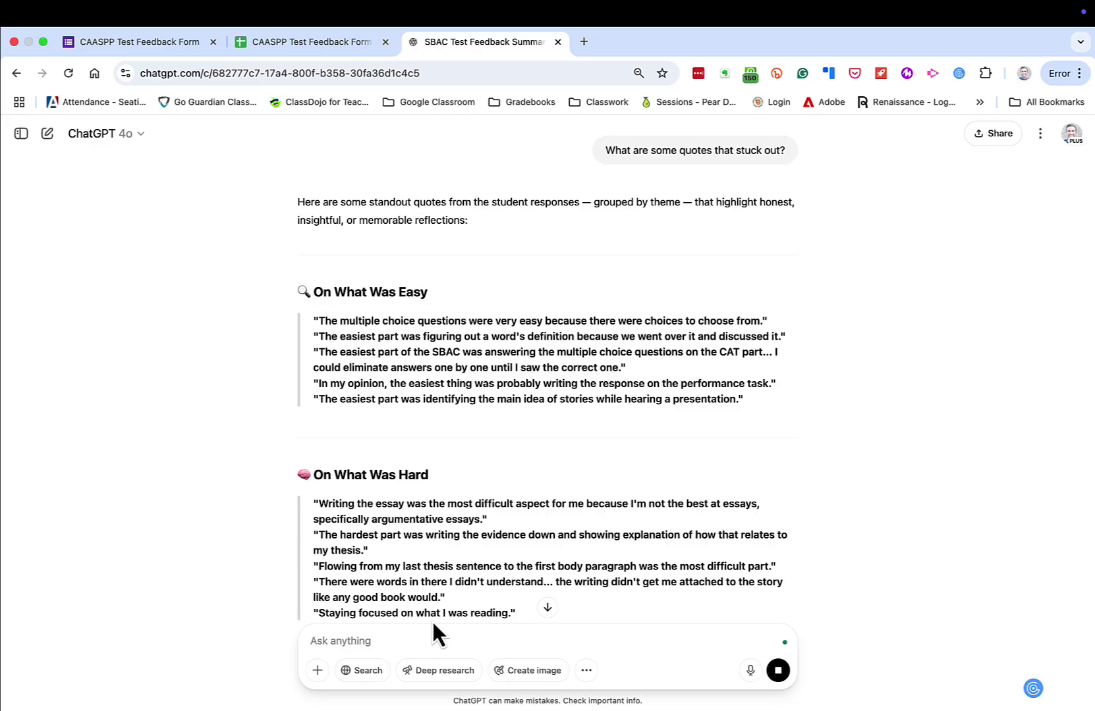
{"action": "scroll", "coordinate": [502, 590], "scroll_direction": "down", "scroll_amount": 3}
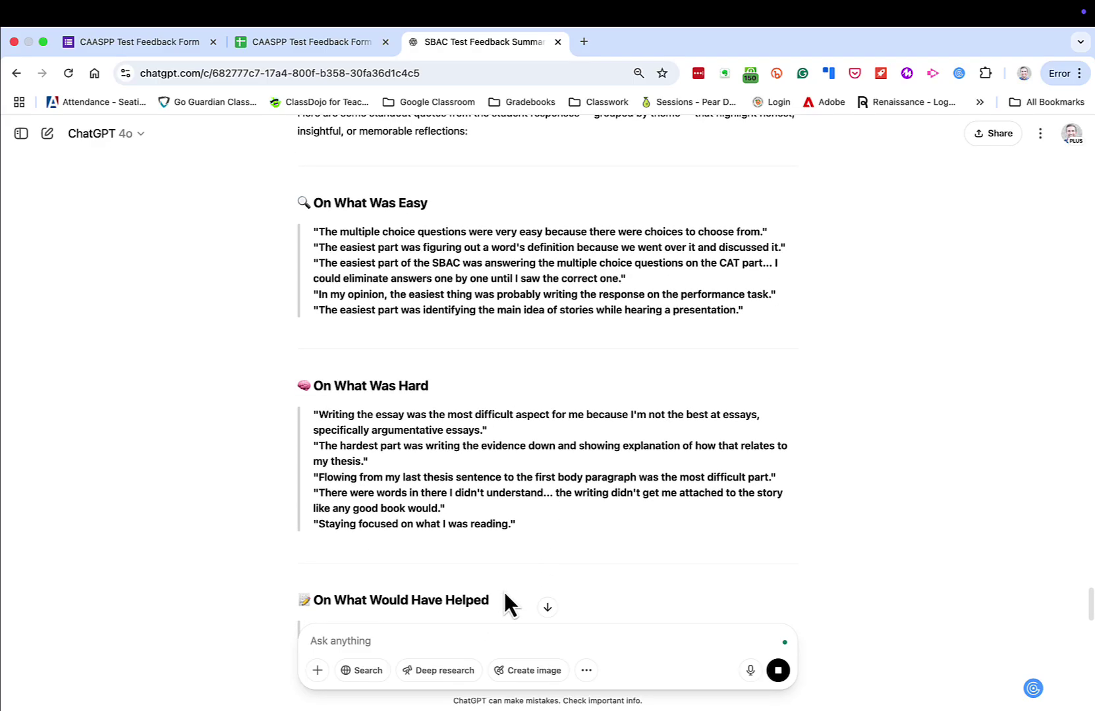
{"action": "scroll", "coordinate": [504, 603], "scroll_direction": "down", "scroll_amount": 3}
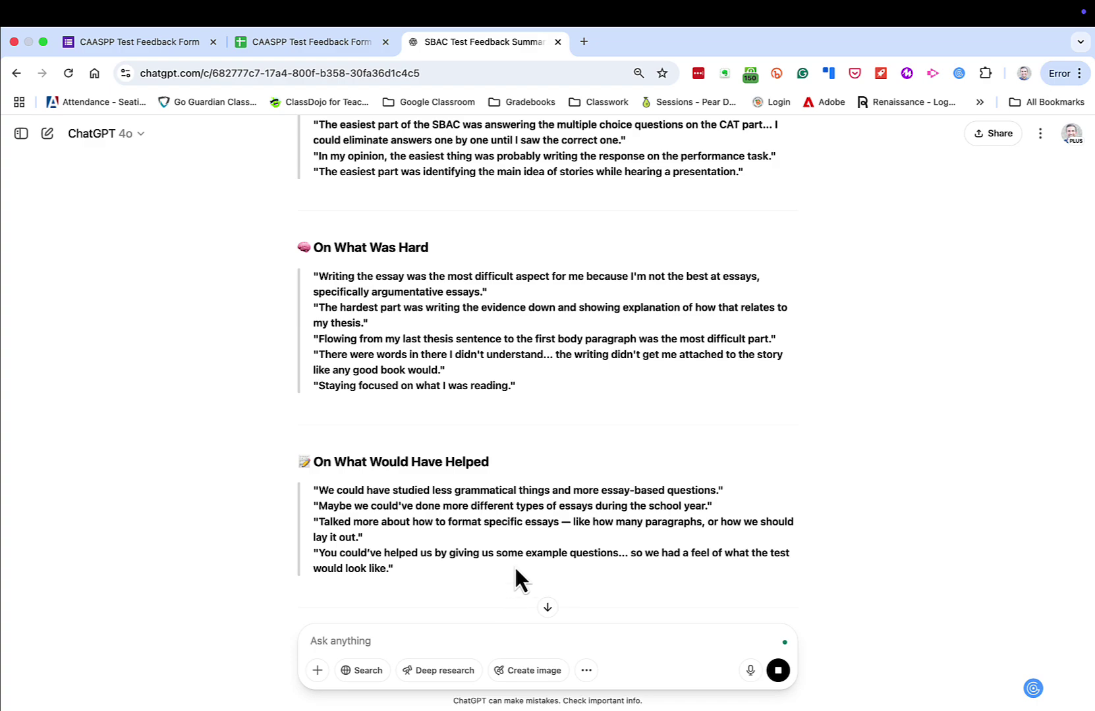
{"action": "scroll", "coordinate": [514, 566], "scroll_direction": "down", "scroll_amount": 4}
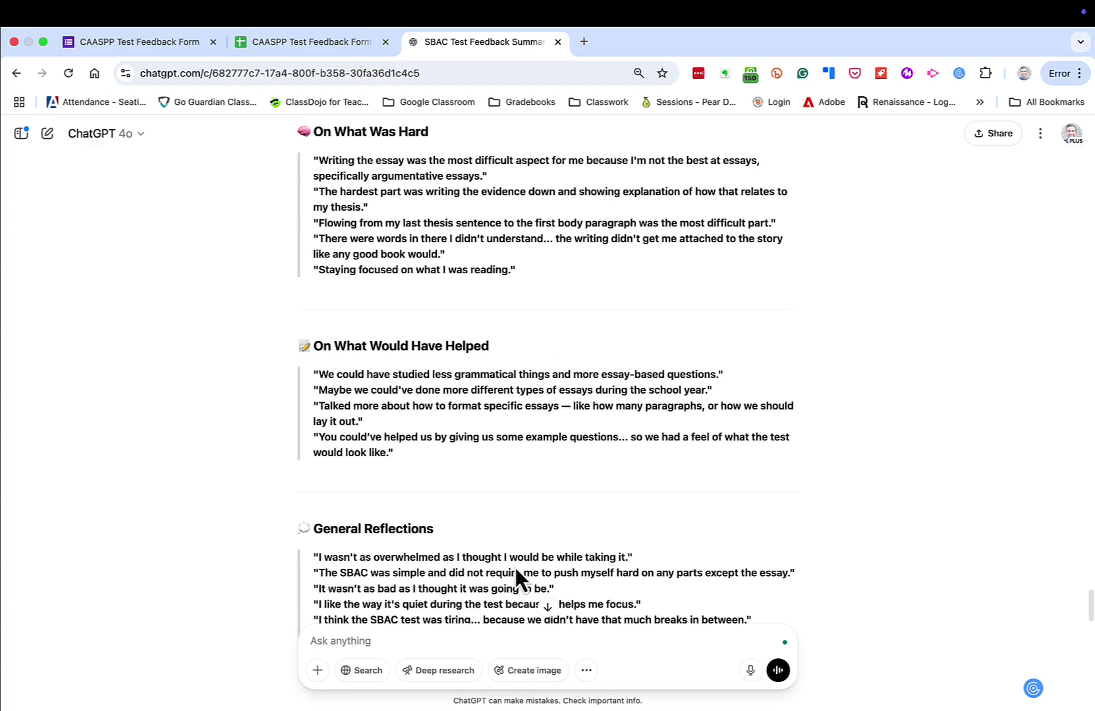
Read the remaining quotes, check the responses spreadsheet for numeric scores, and ask ChatGPT "Can you average the numeric scores together?"
{"action": "scroll", "coordinate": [515, 568], "scroll_direction": "down", "scroll_amount": 3}
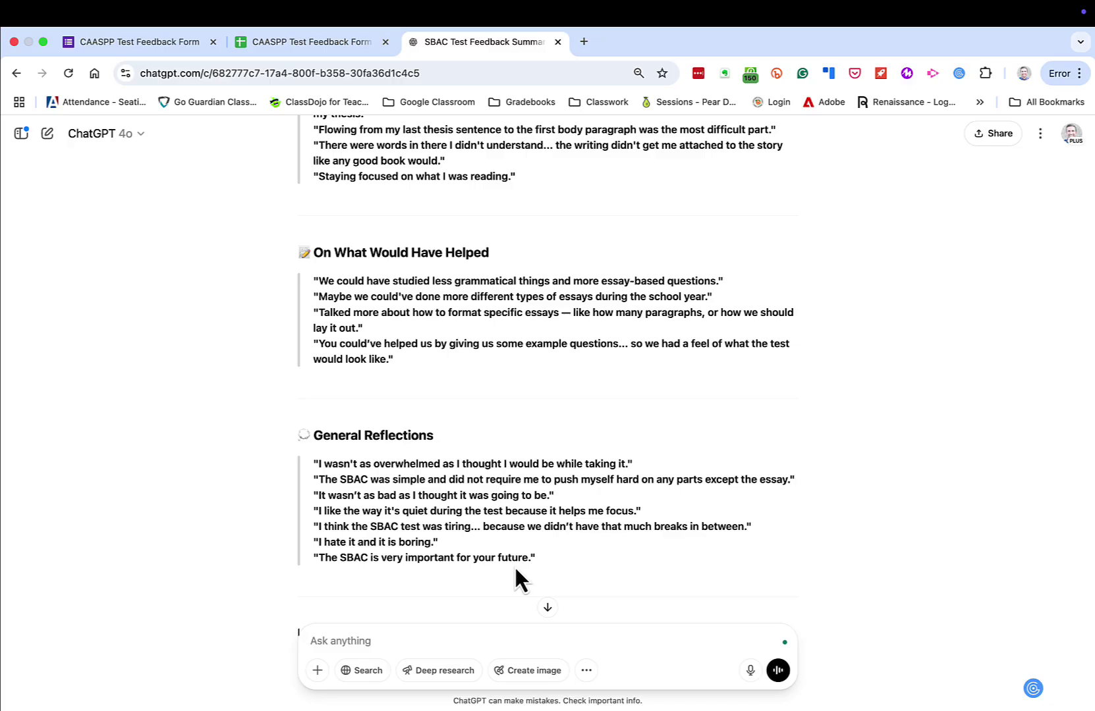
{"action": "scroll", "coordinate": [516, 570], "scroll_direction": "down", "scroll_amount": 4}
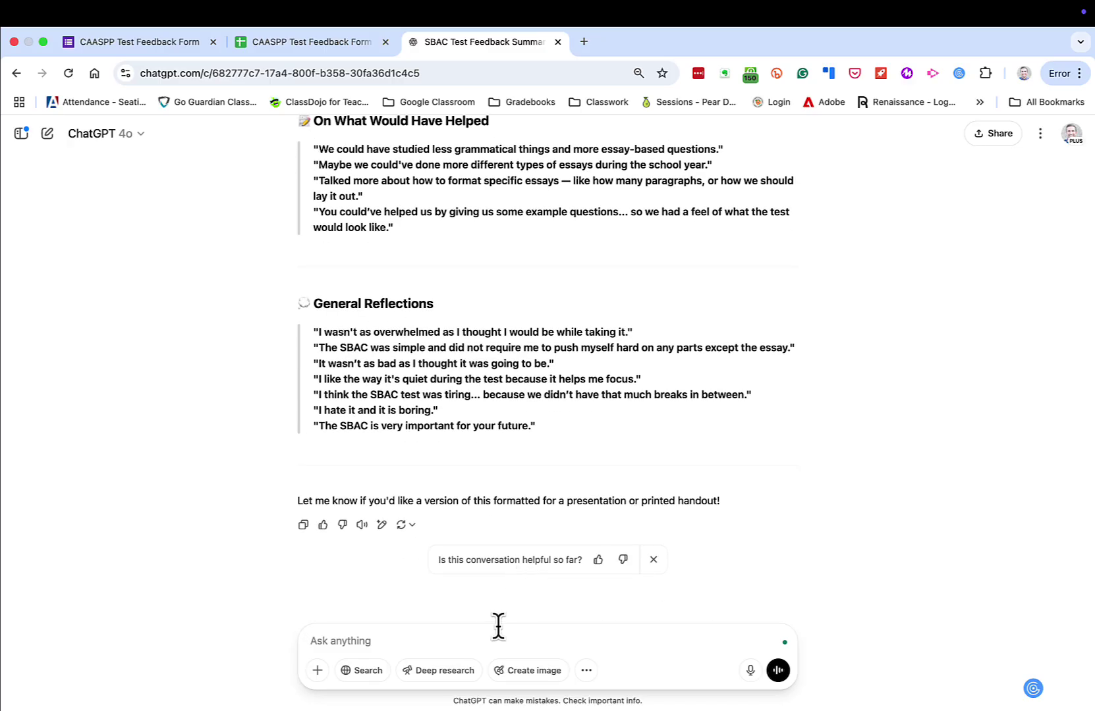
{"action": "key", "text": "ctrl+shift+Tab"}
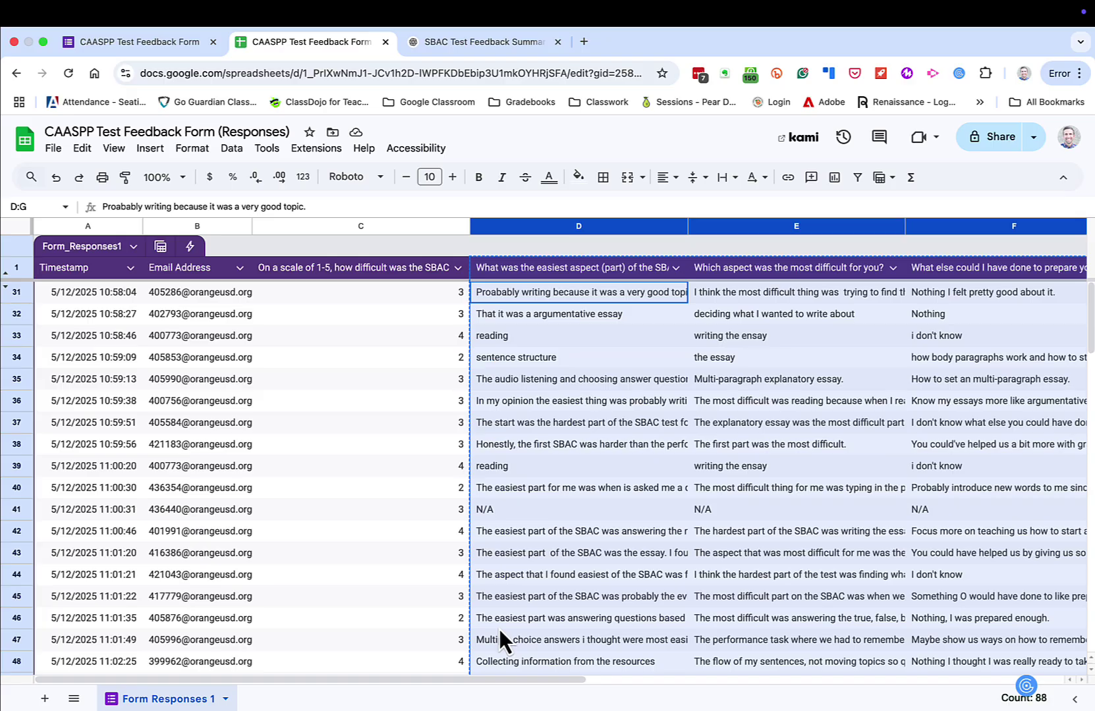
{"action": "key", "text": "ctrl+Tab"}
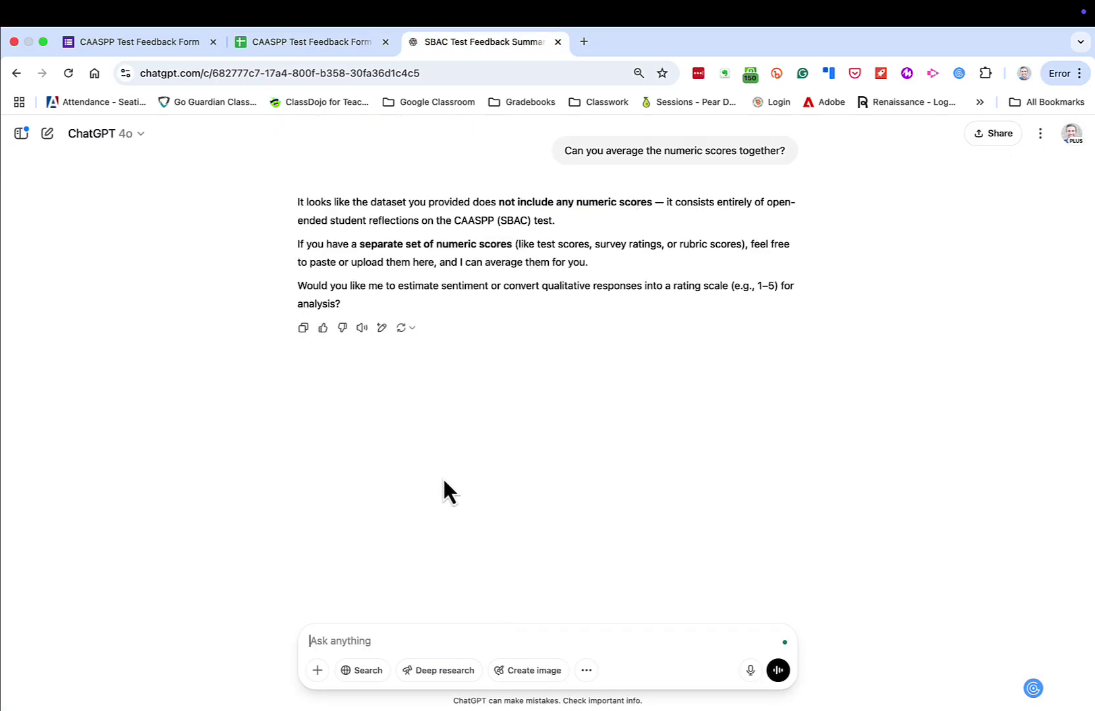
Copy the whole 1-5 difficulty rating column (C) from the responses spreadsheet, then paste and submit it in the ChatGPT conversation
{"action": "key", "text": "ctrl+shift+Tab"}
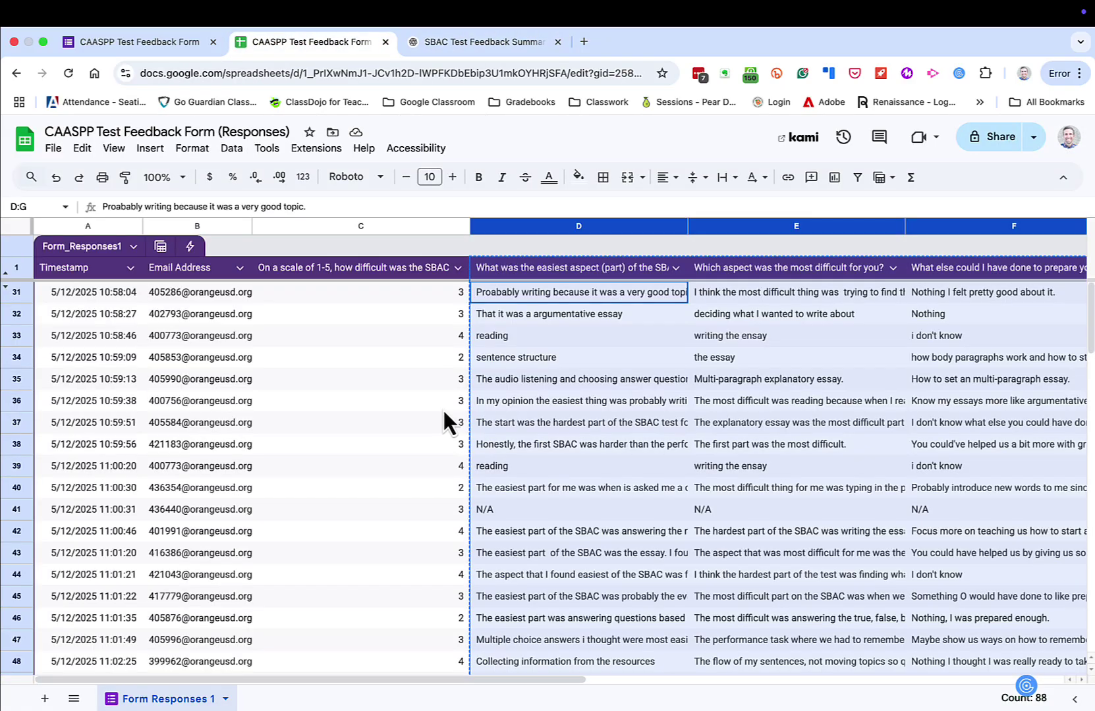
{"action": "left_click", "coordinate": [353, 228]}
{"action": "scroll", "coordinate": [371, 418], "scroll_direction": "down", "scroll_amount": 5}
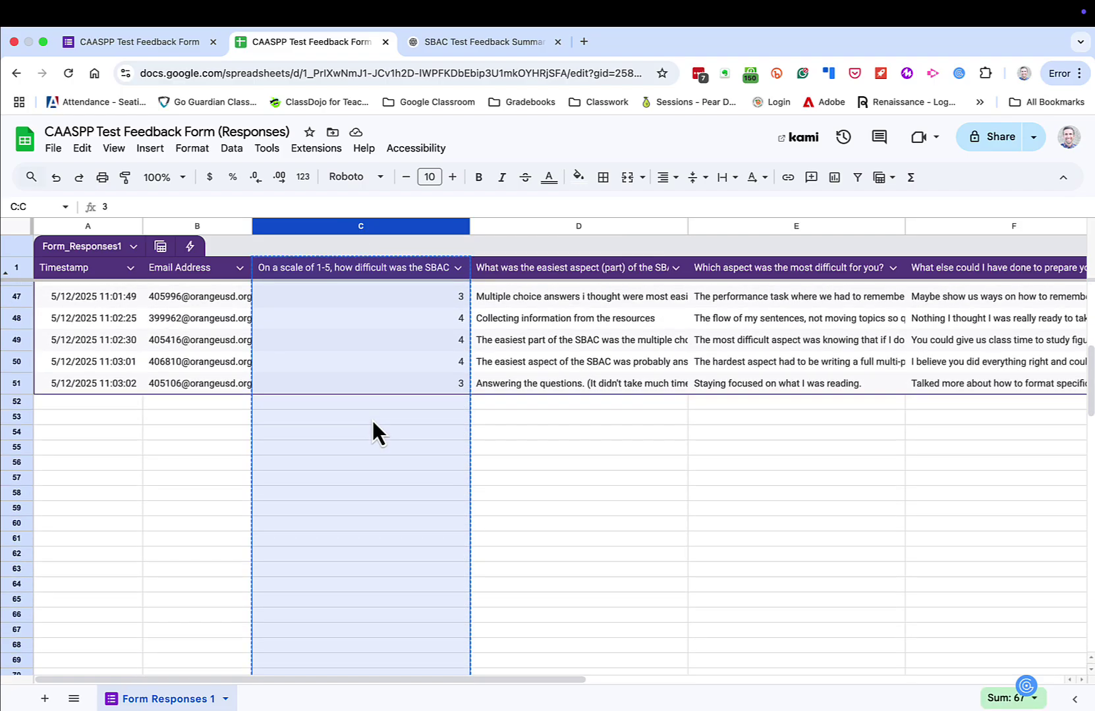
{"action": "key", "text": "ctrl+Tab"}
{"action": "key", "text": "ctrl+v"}
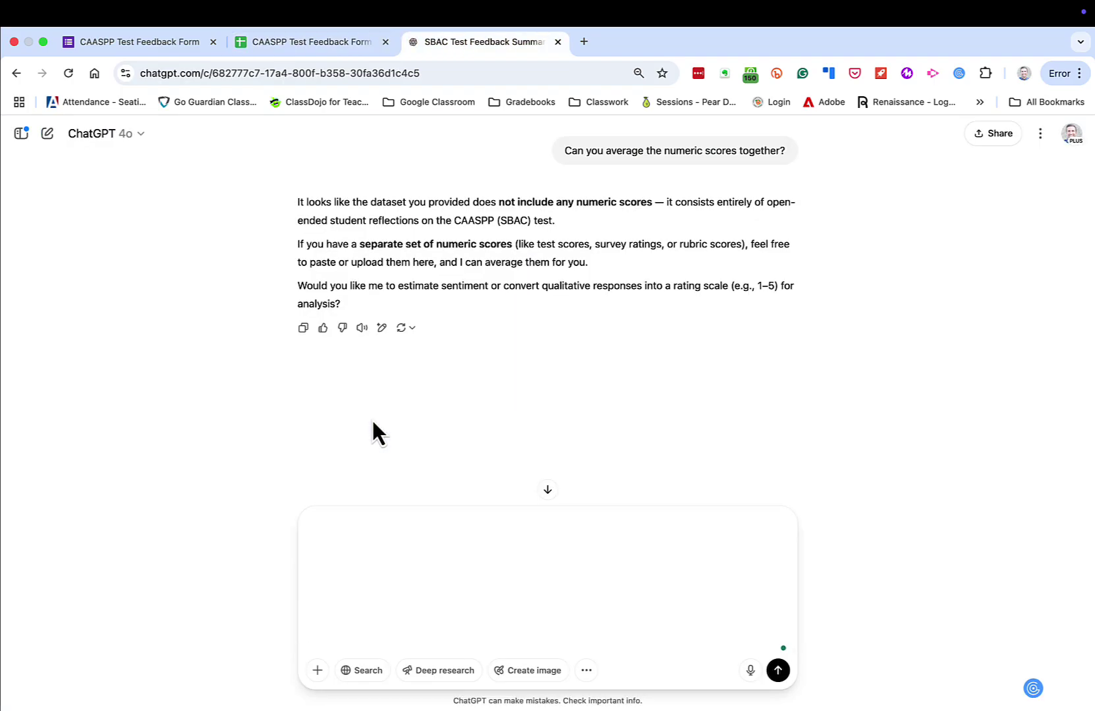
{"action": "key", "text": "Return"}
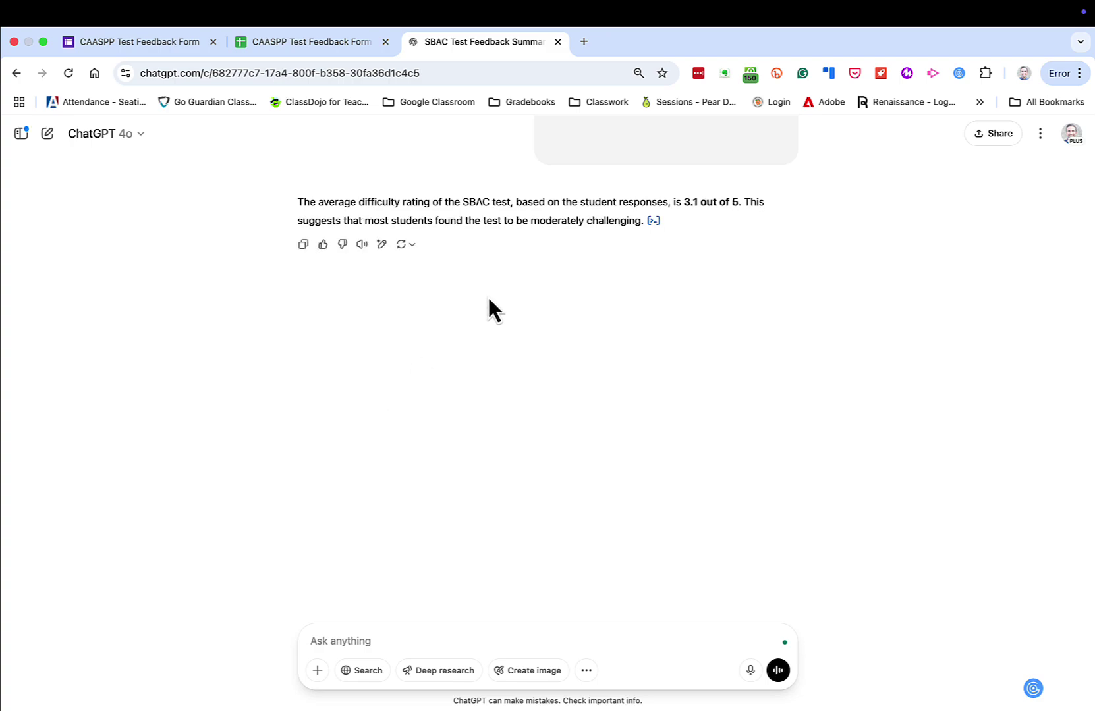
Submit the request "Can you put all of this information together into a slide presentation?"
{"action": "type", "text": "Can you put all of this informa"}
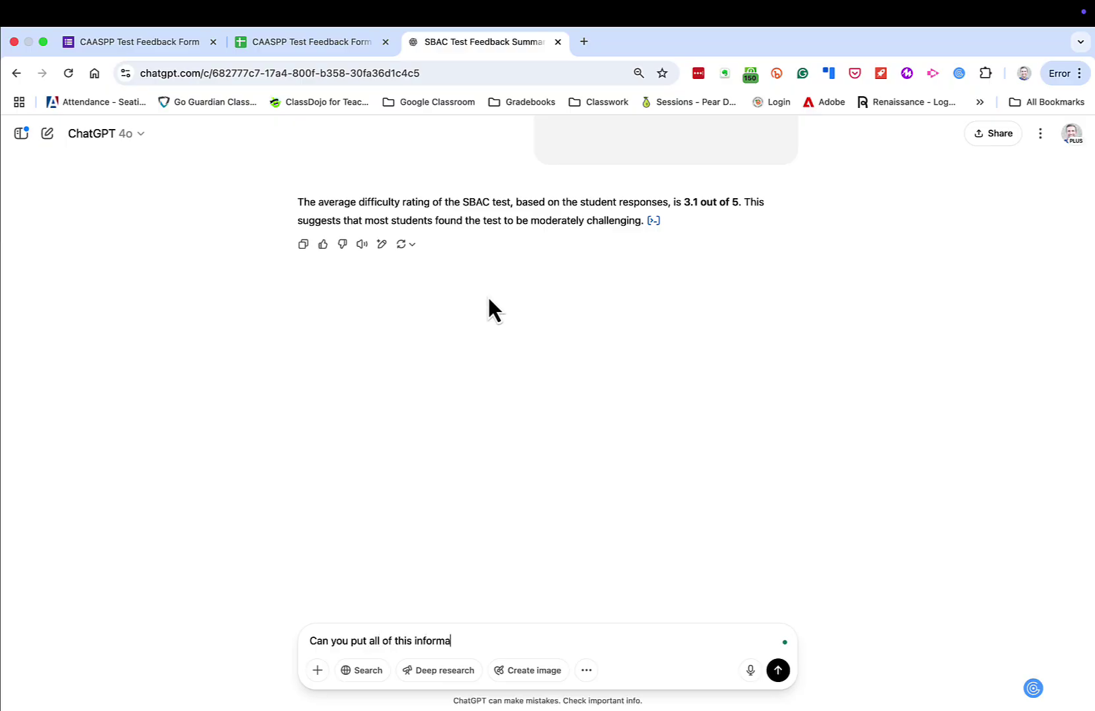
{"action": "type", "text": "tion together into a slide prese"}
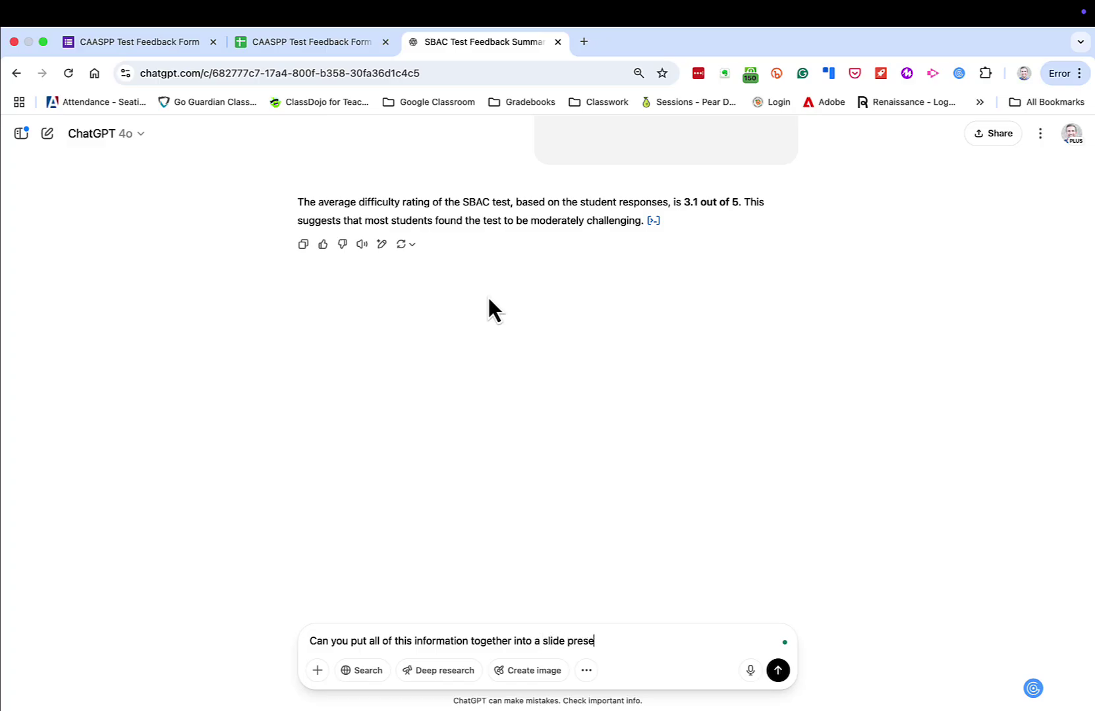
{"action": "type", "text": "ntation?"}
{"action": "key", "text": "Return"}
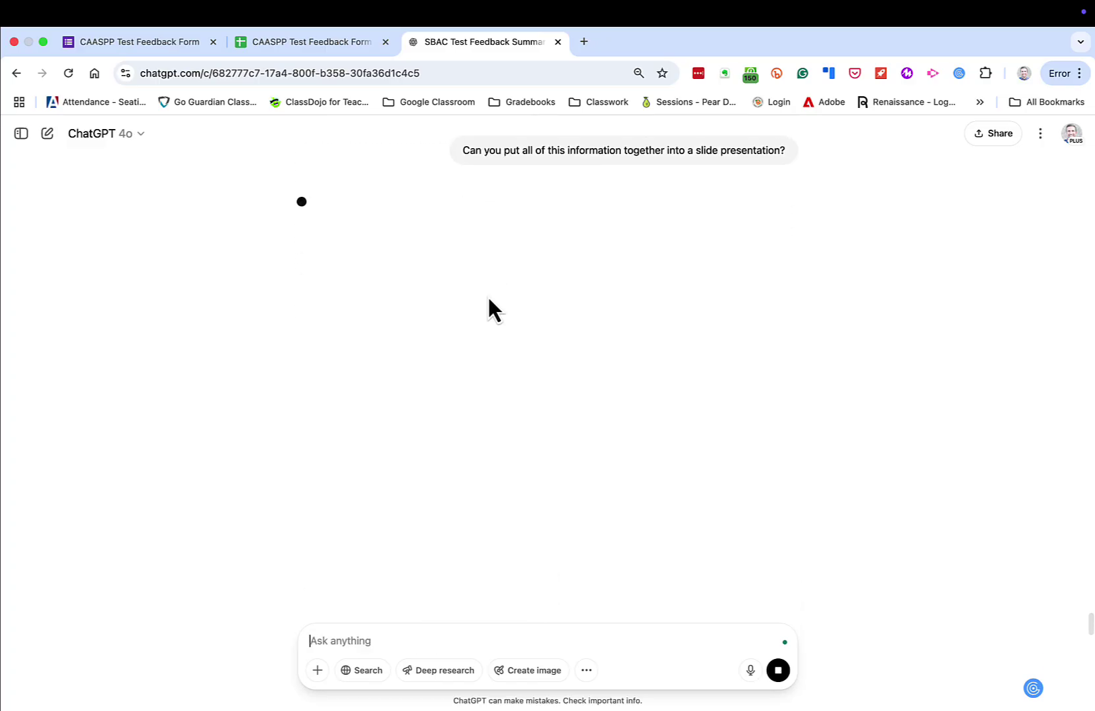